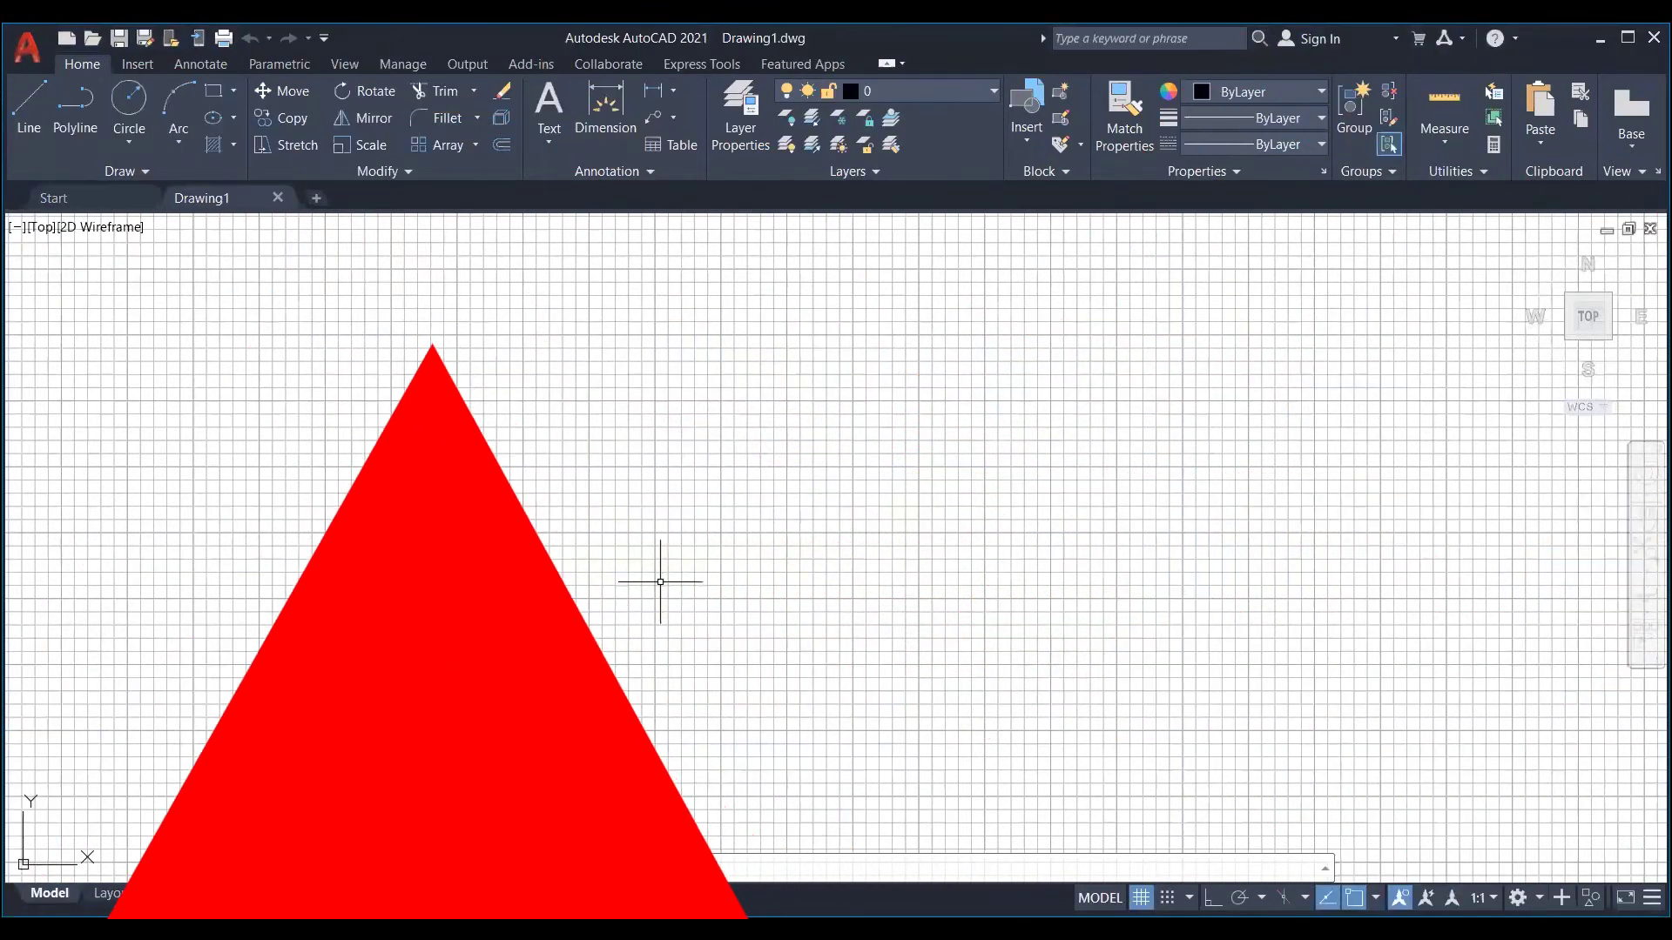
- Hide the background grid with F7
key(F7)
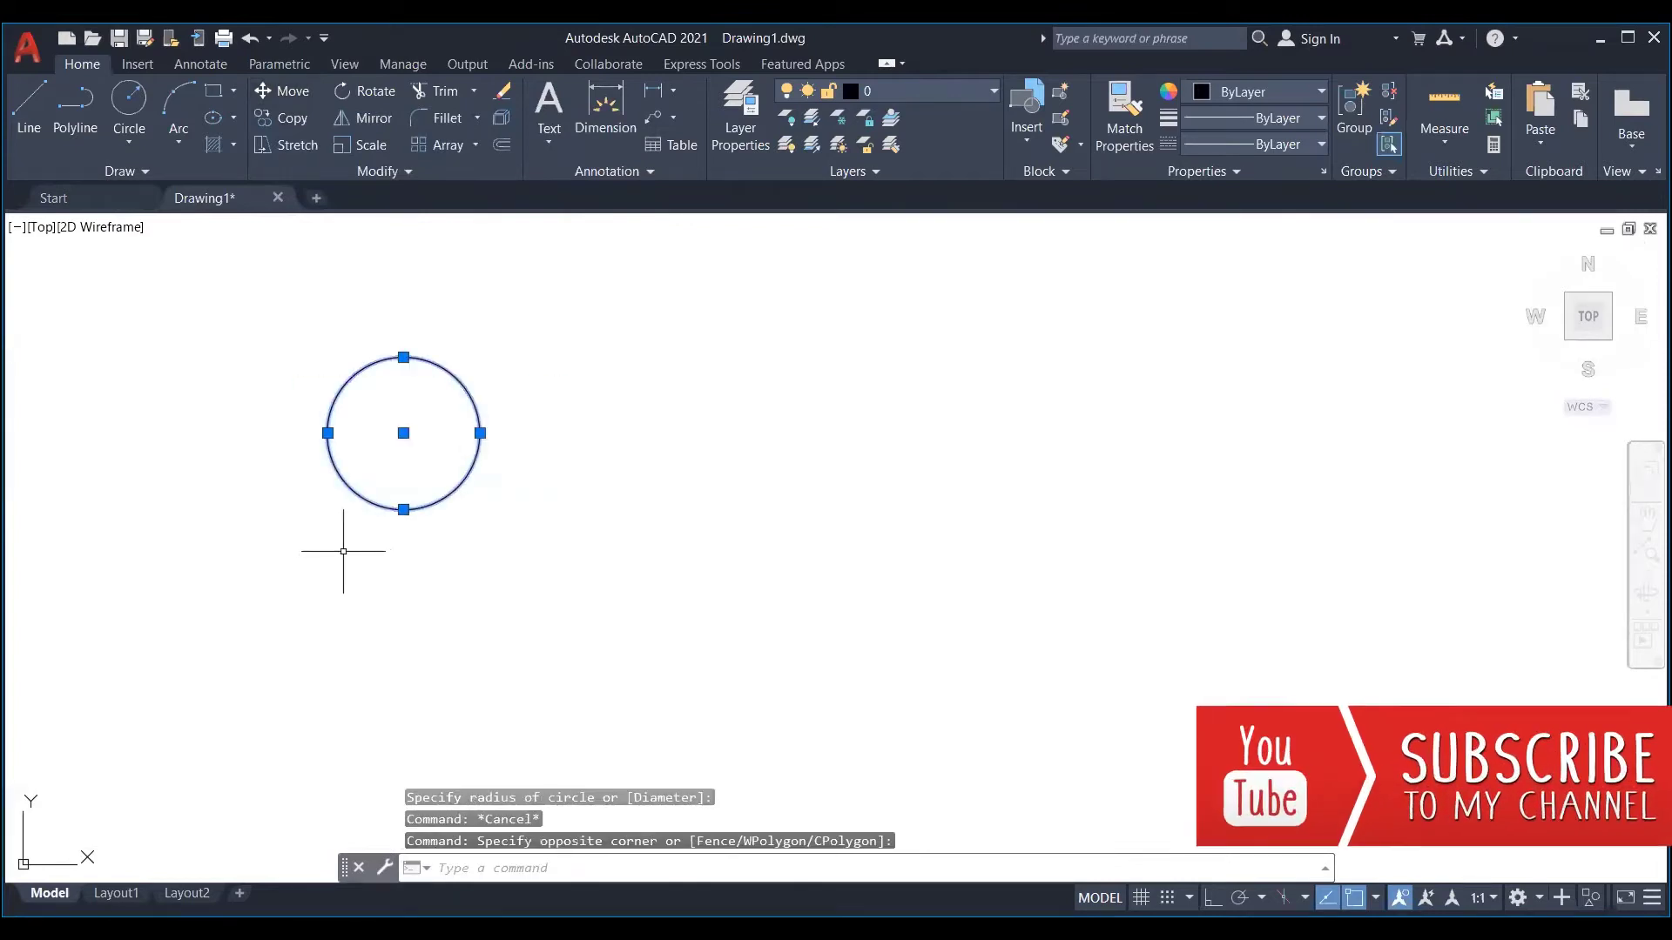
- Move the circle from its centre to a new spot to the right
click(282, 92)
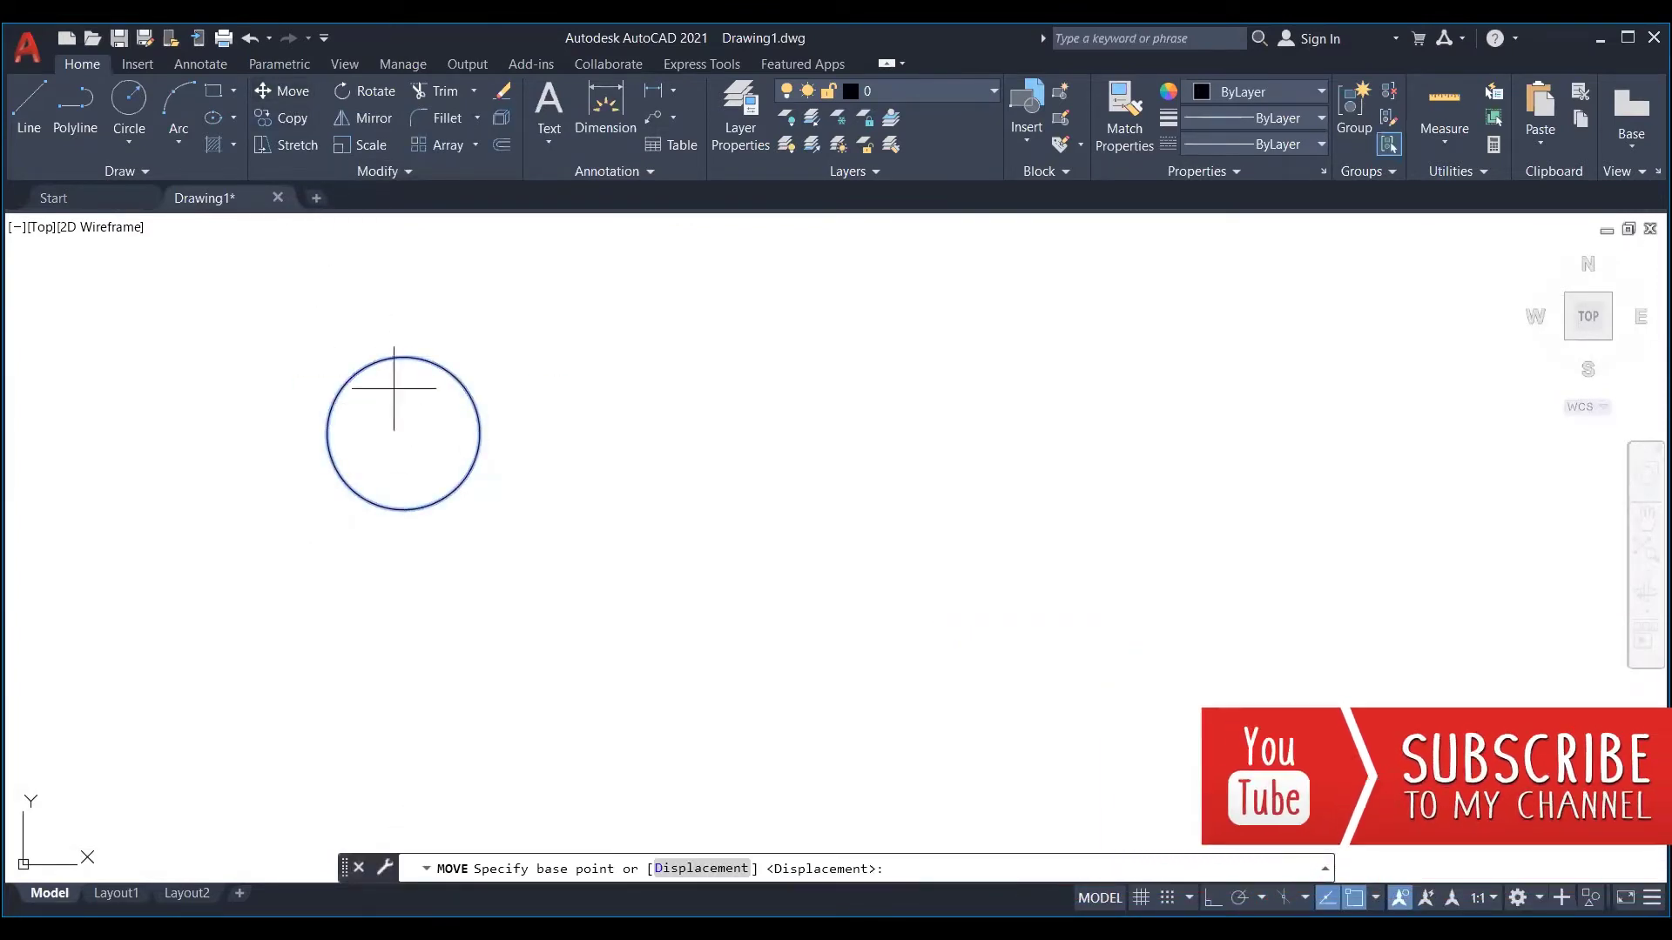
click(403, 433)
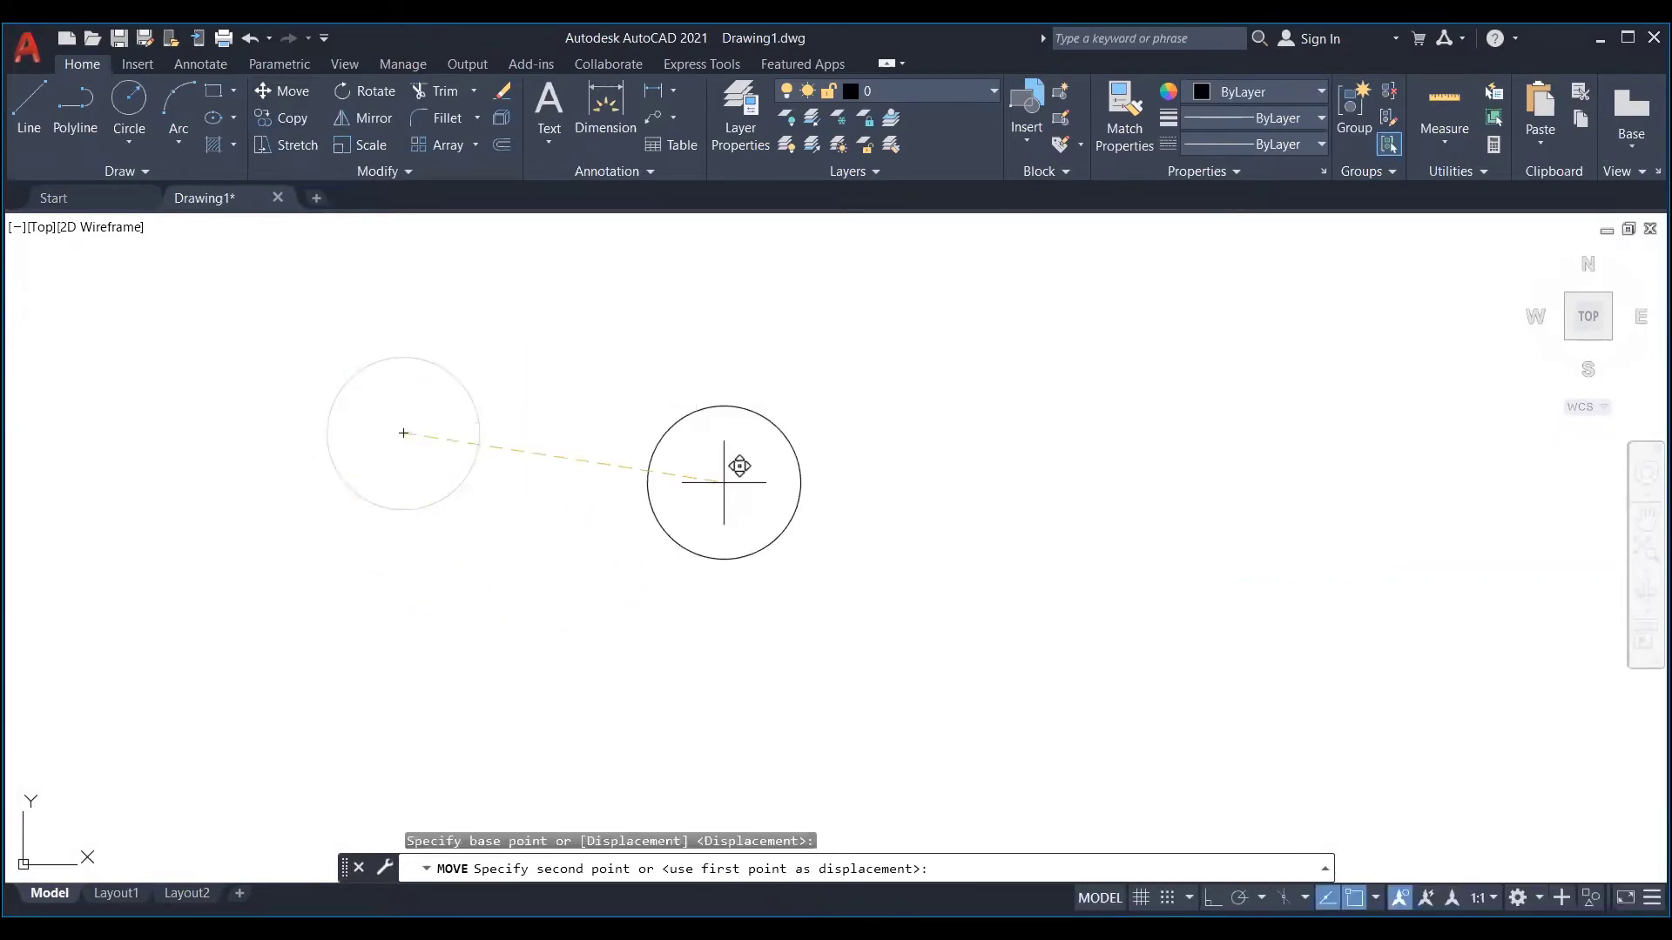
click(791, 441)
- Move the circle 1000 units right with Ortho on, then reselect it
click(932, 409)
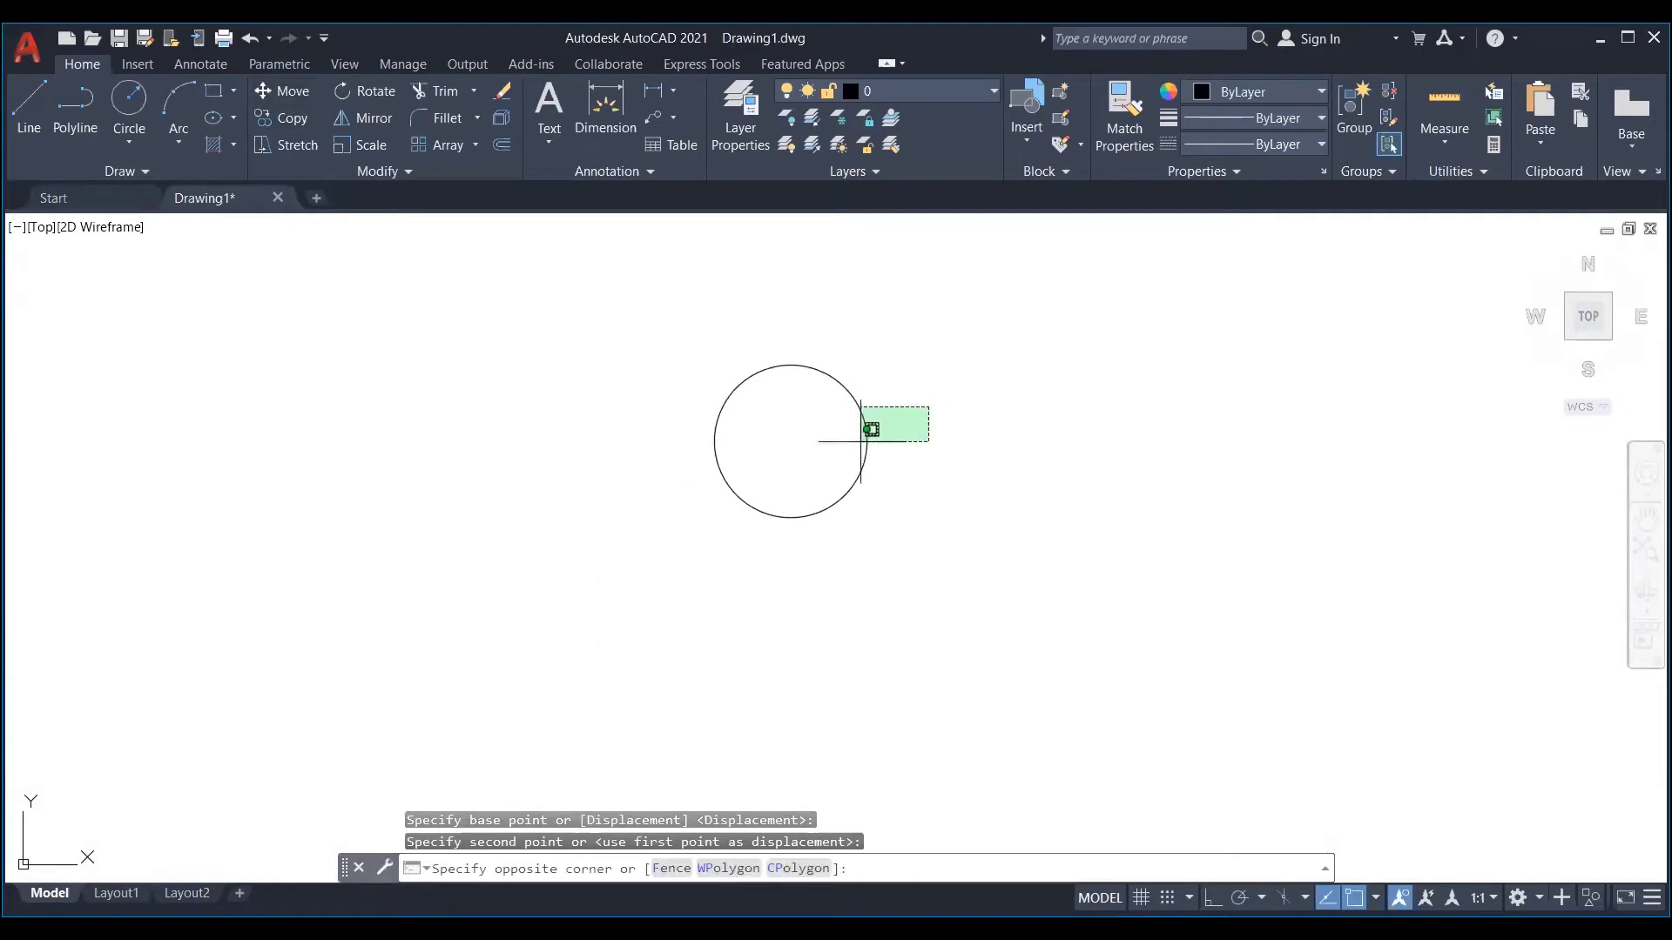
click(862, 435)
text(m)
key(Return)
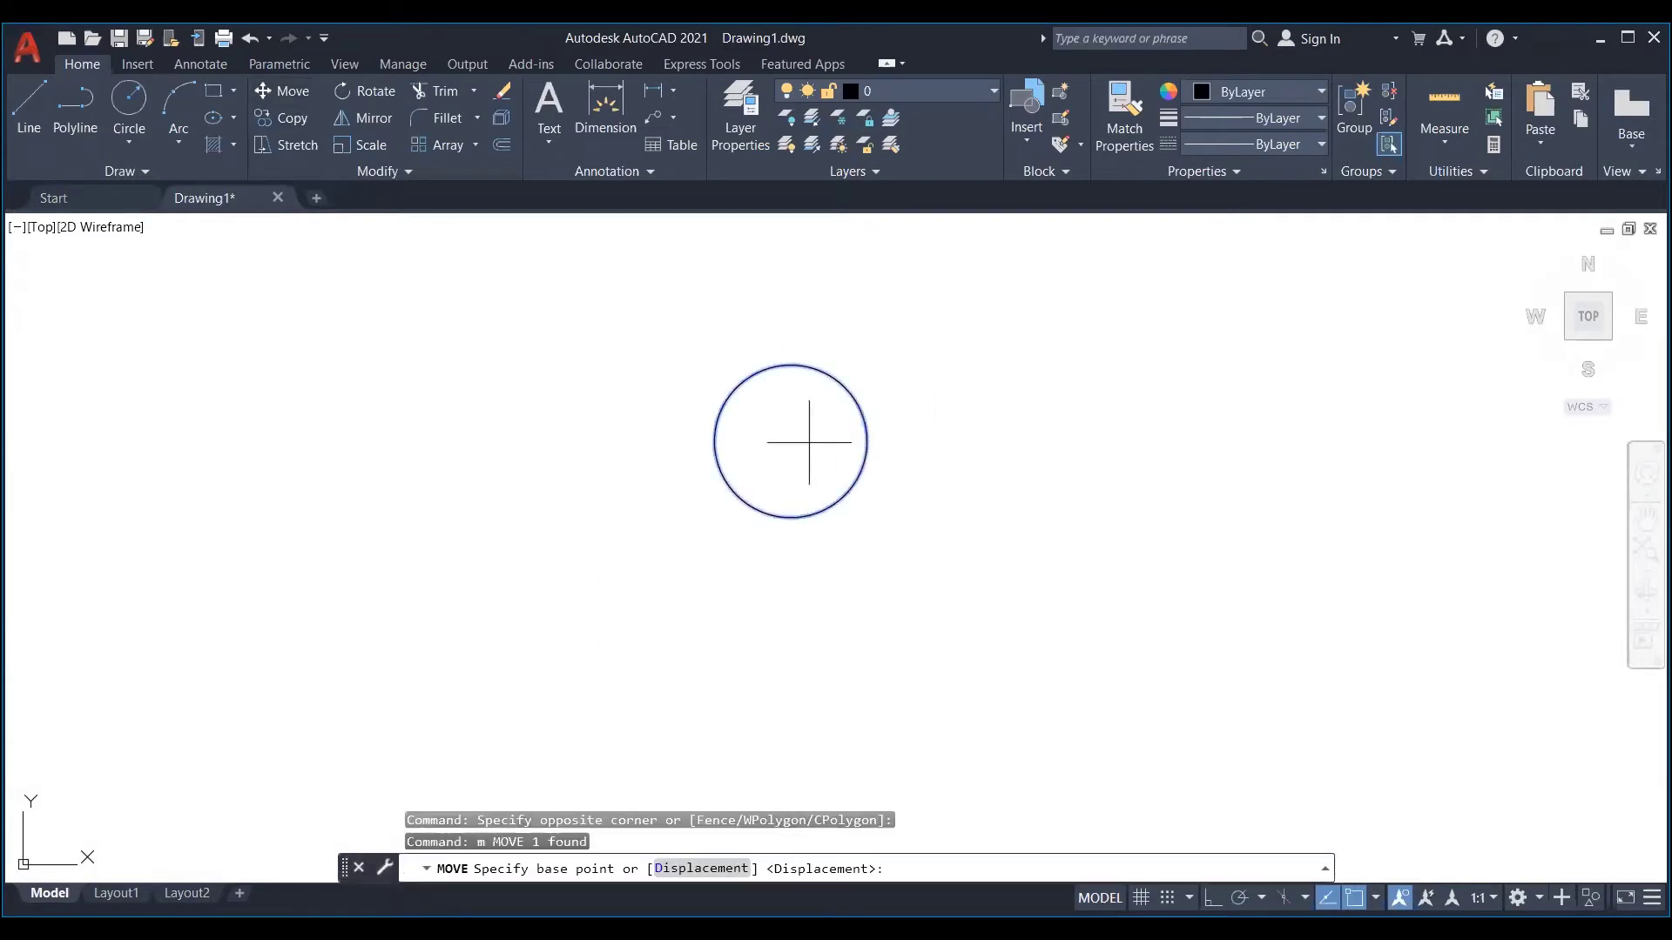
click(867, 441)
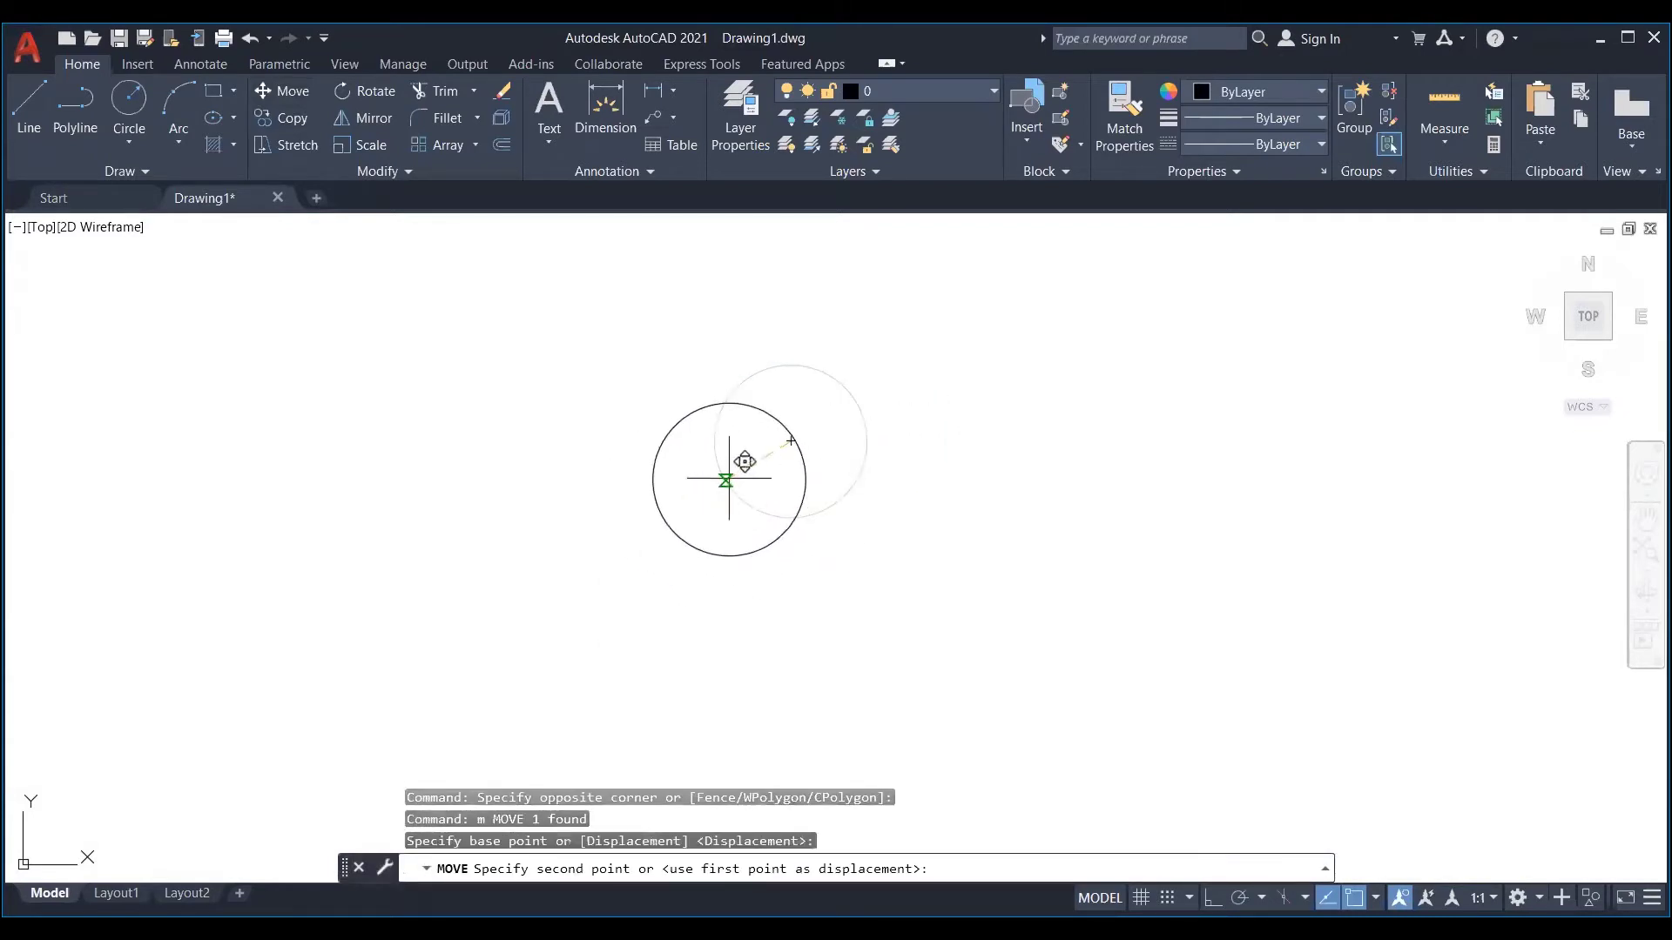
key(F8)
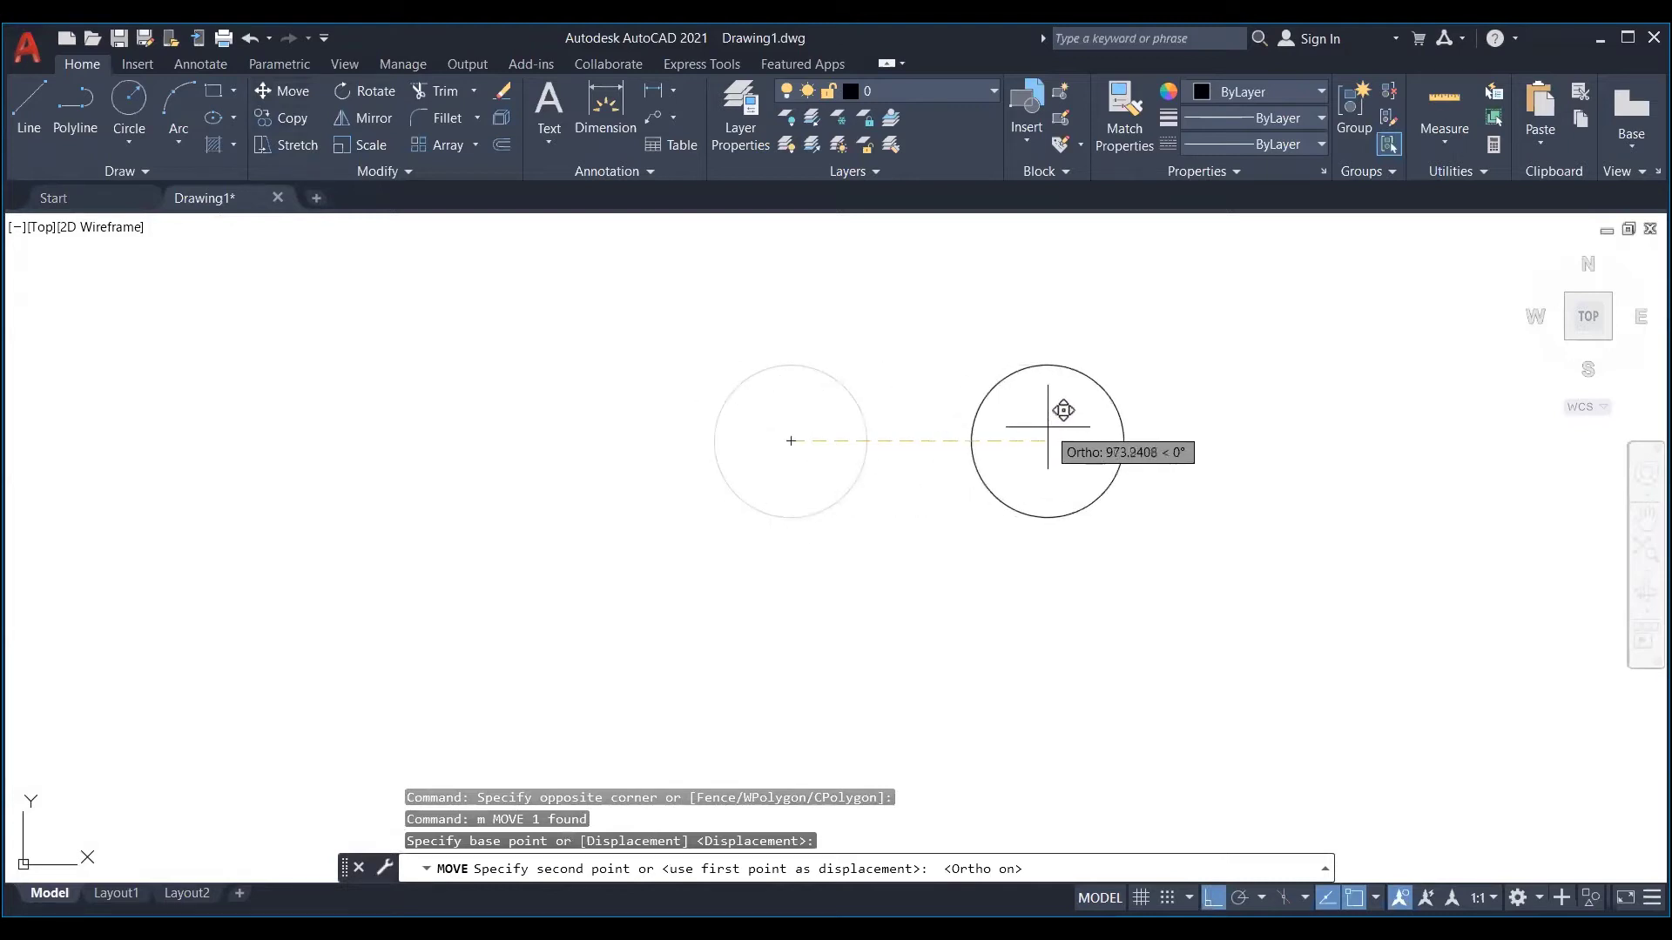
key(Return)
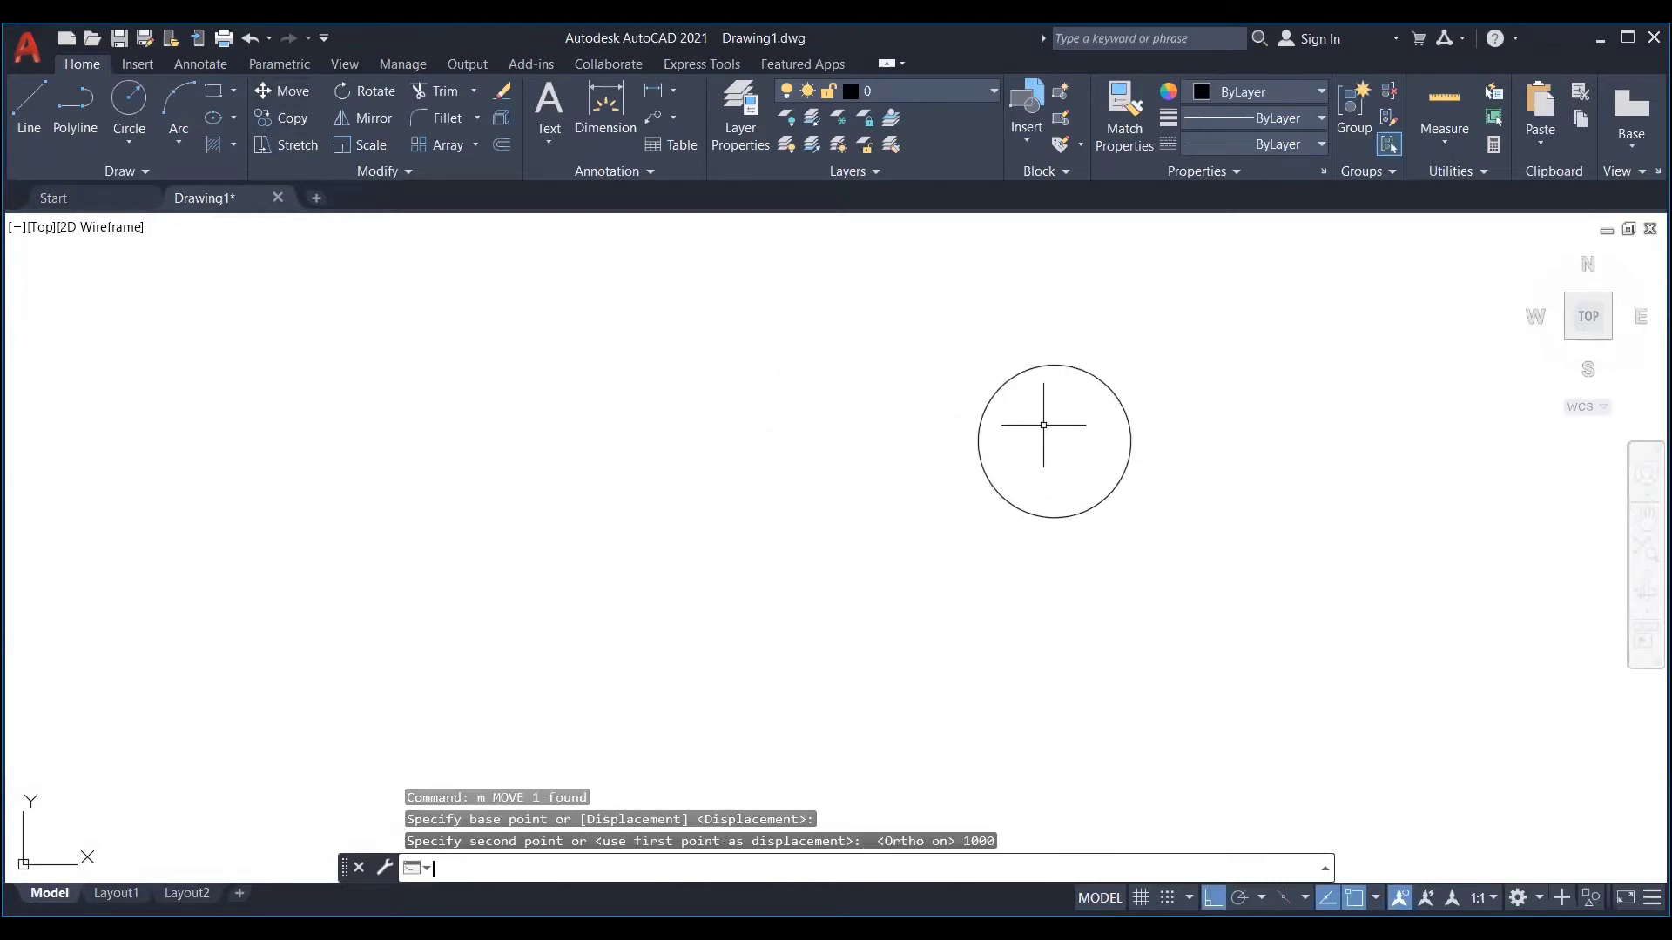
click(1157, 417)
click(1068, 446)
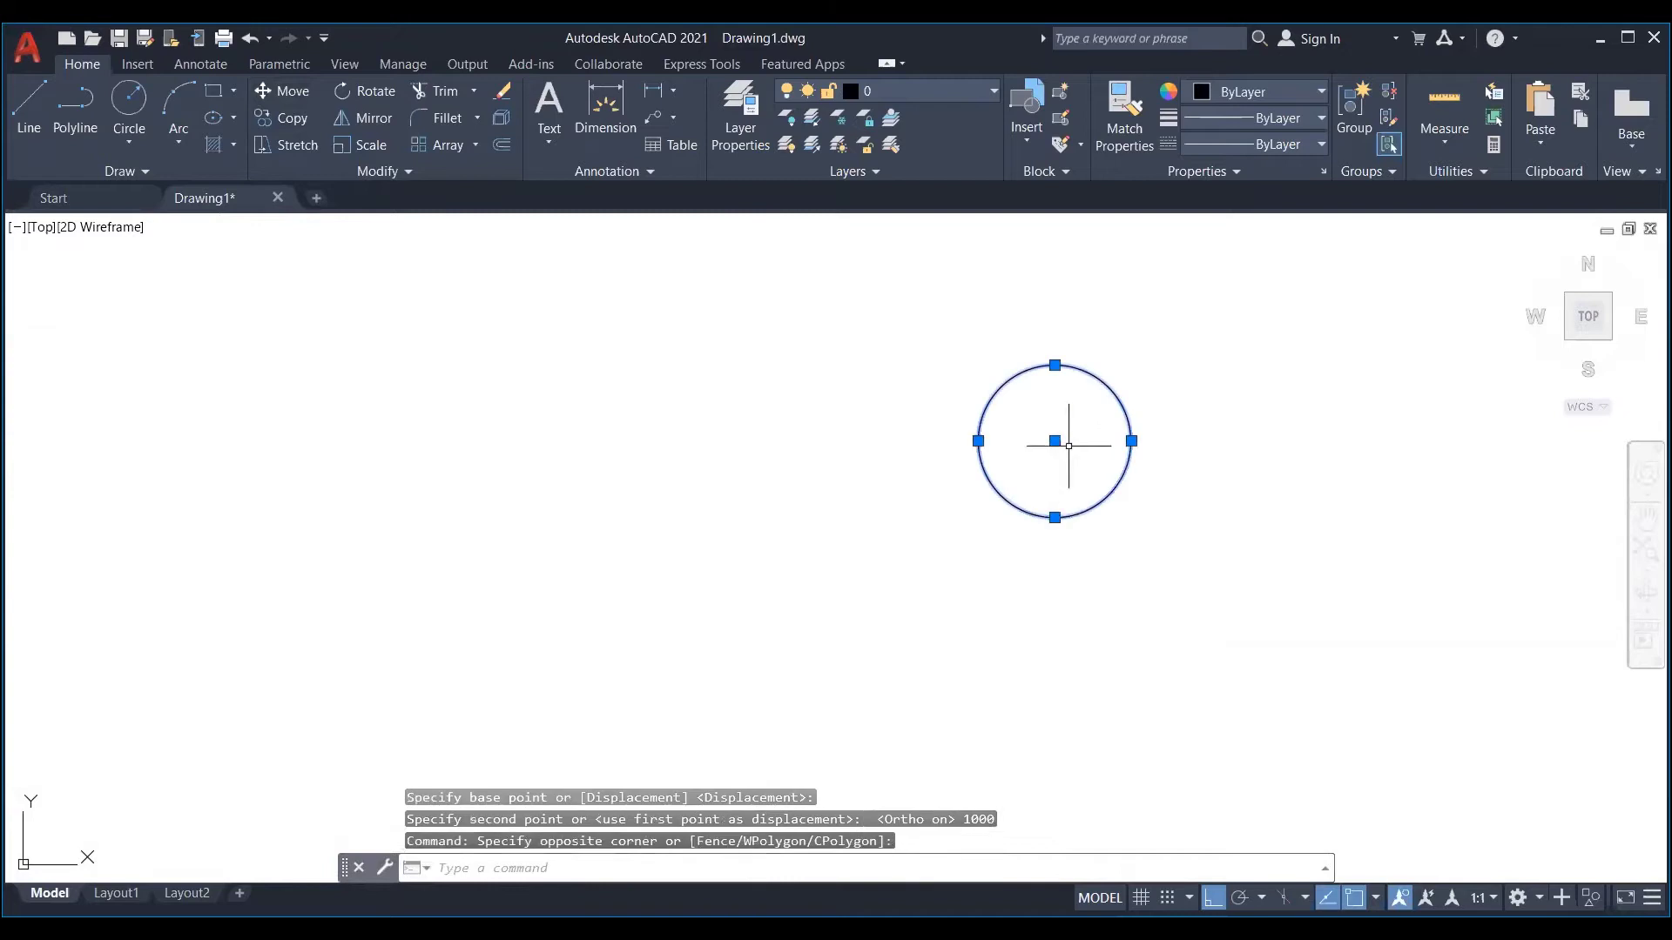
- Move the circle further left using its centre as base point
text(m)
key(Return)
click(1054, 440)
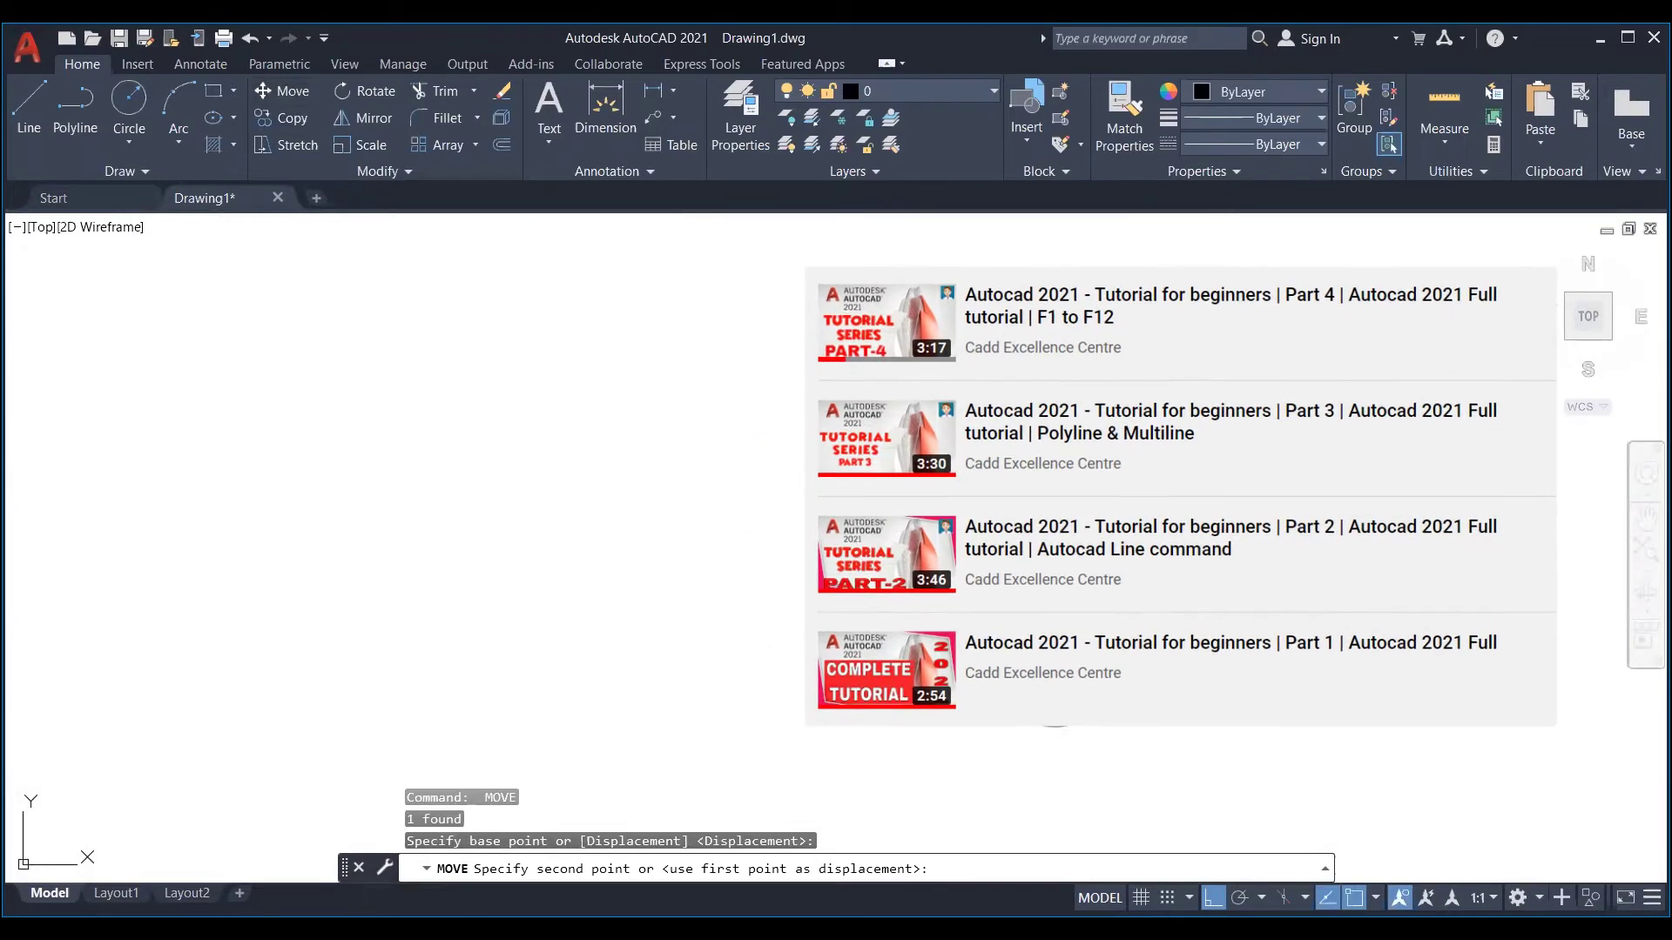
click(747, 441)
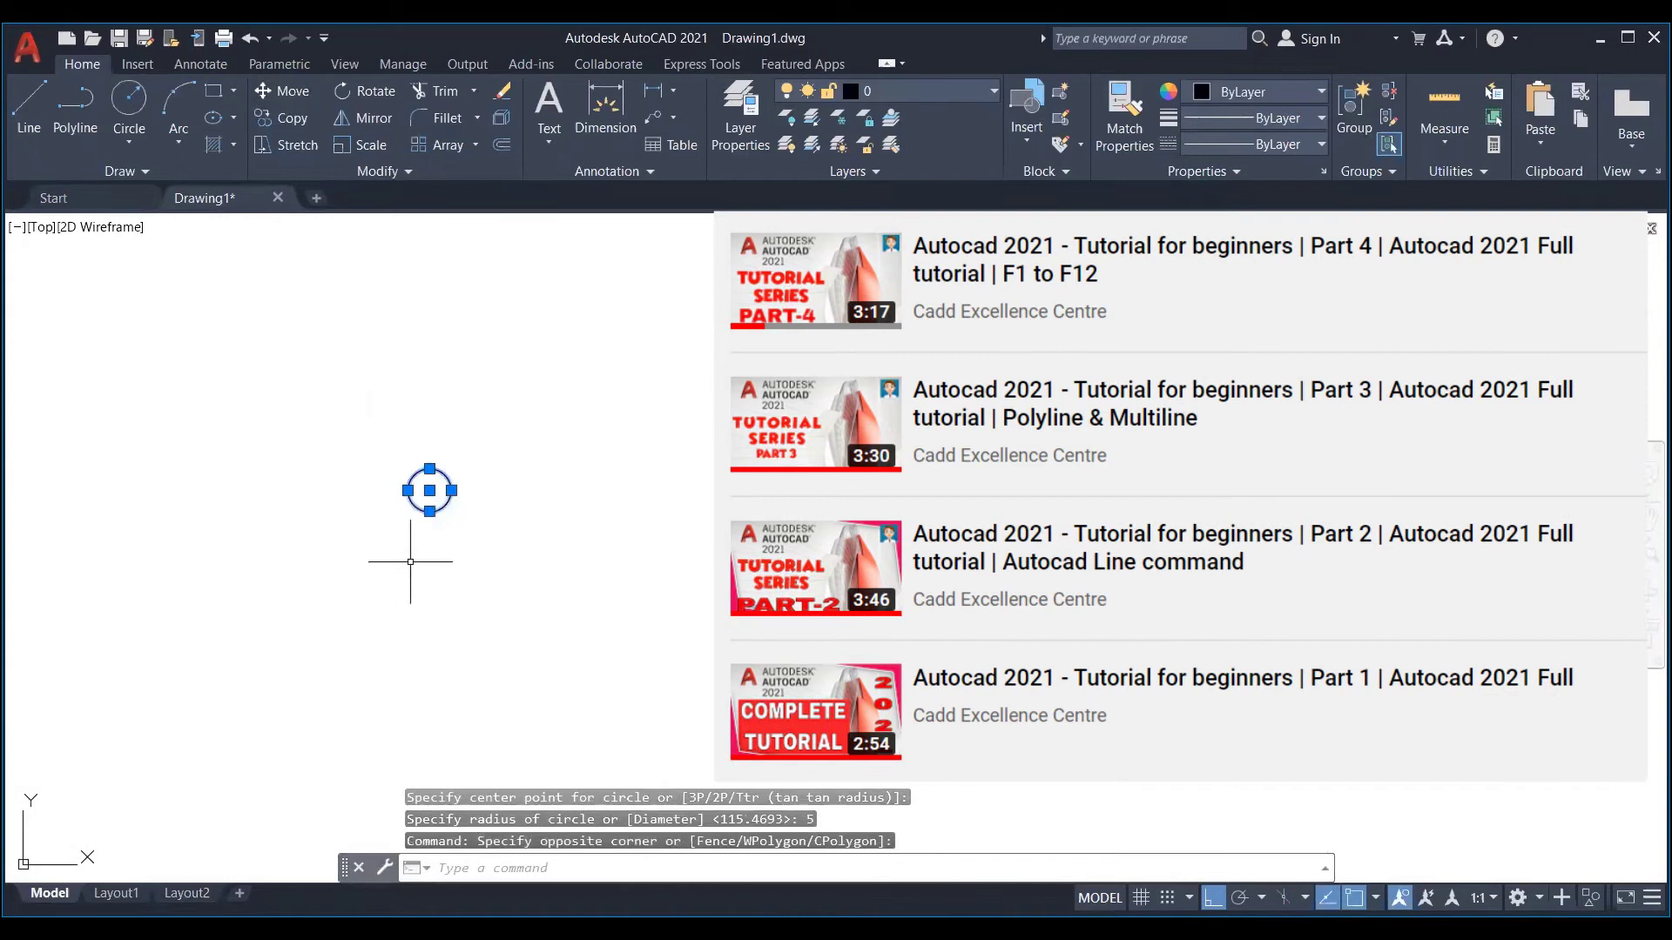
- Copy the circle twice downward to make a column of three
text(co)
key(Return)
click(429, 491)
click(429, 551)
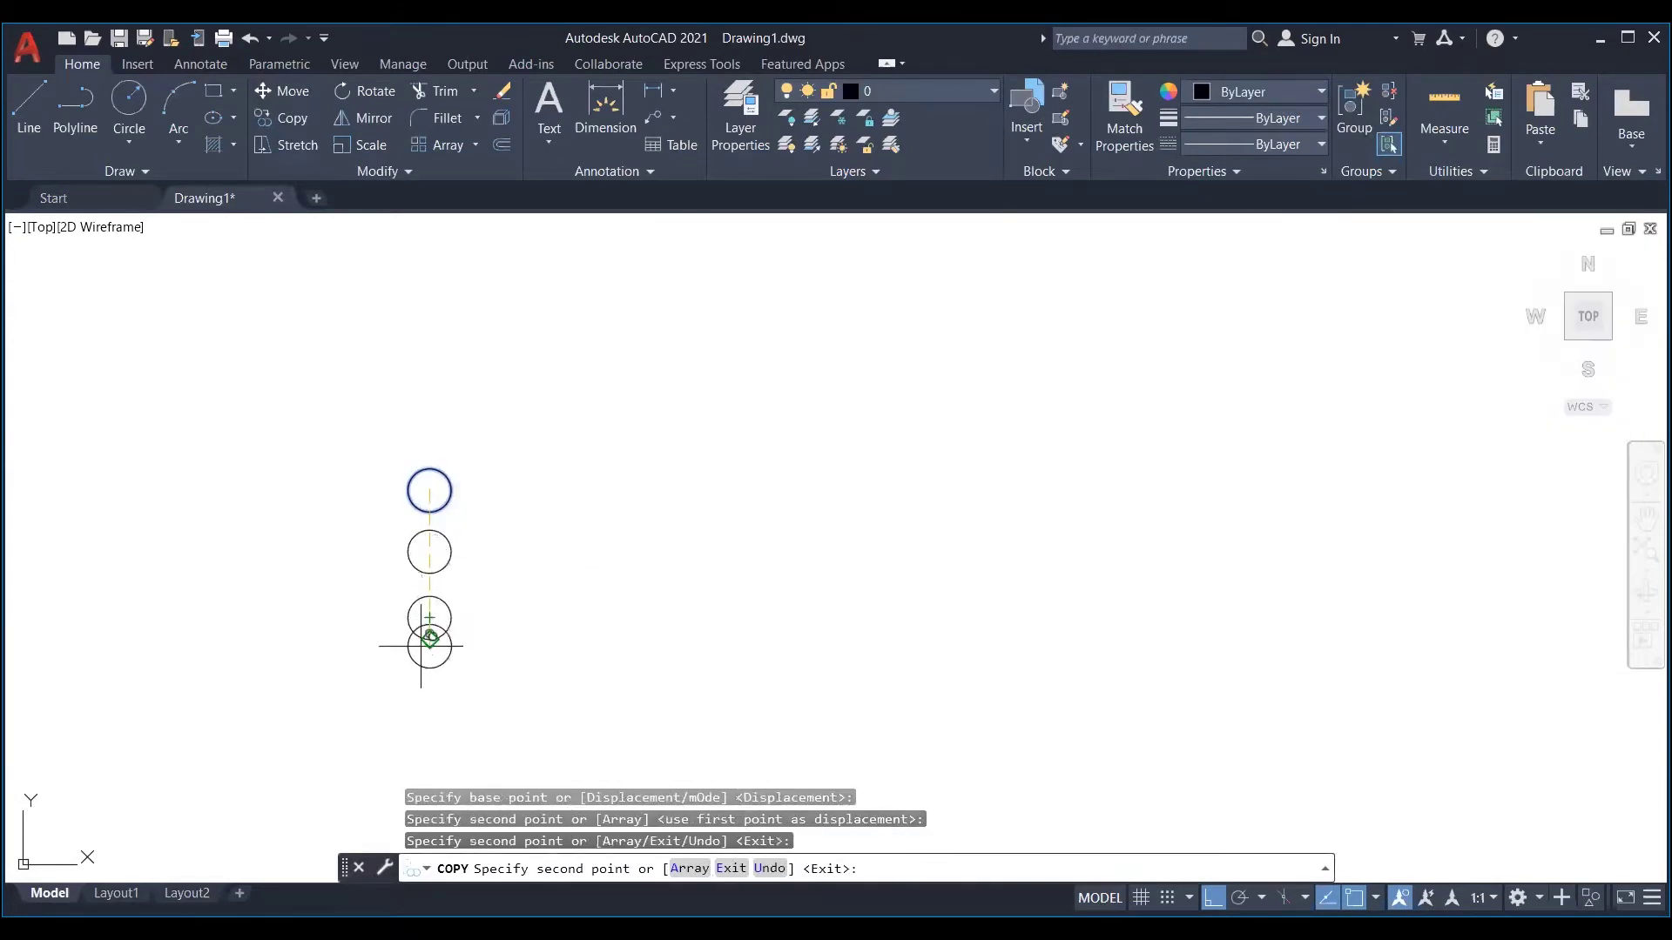
click(429, 618)
key(Escape)
- Copy the three-circle column to its right, forming a 2×3 grid
click(513, 457)
click(383, 653)
key(Return)
click(430, 551)
click(502, 551)
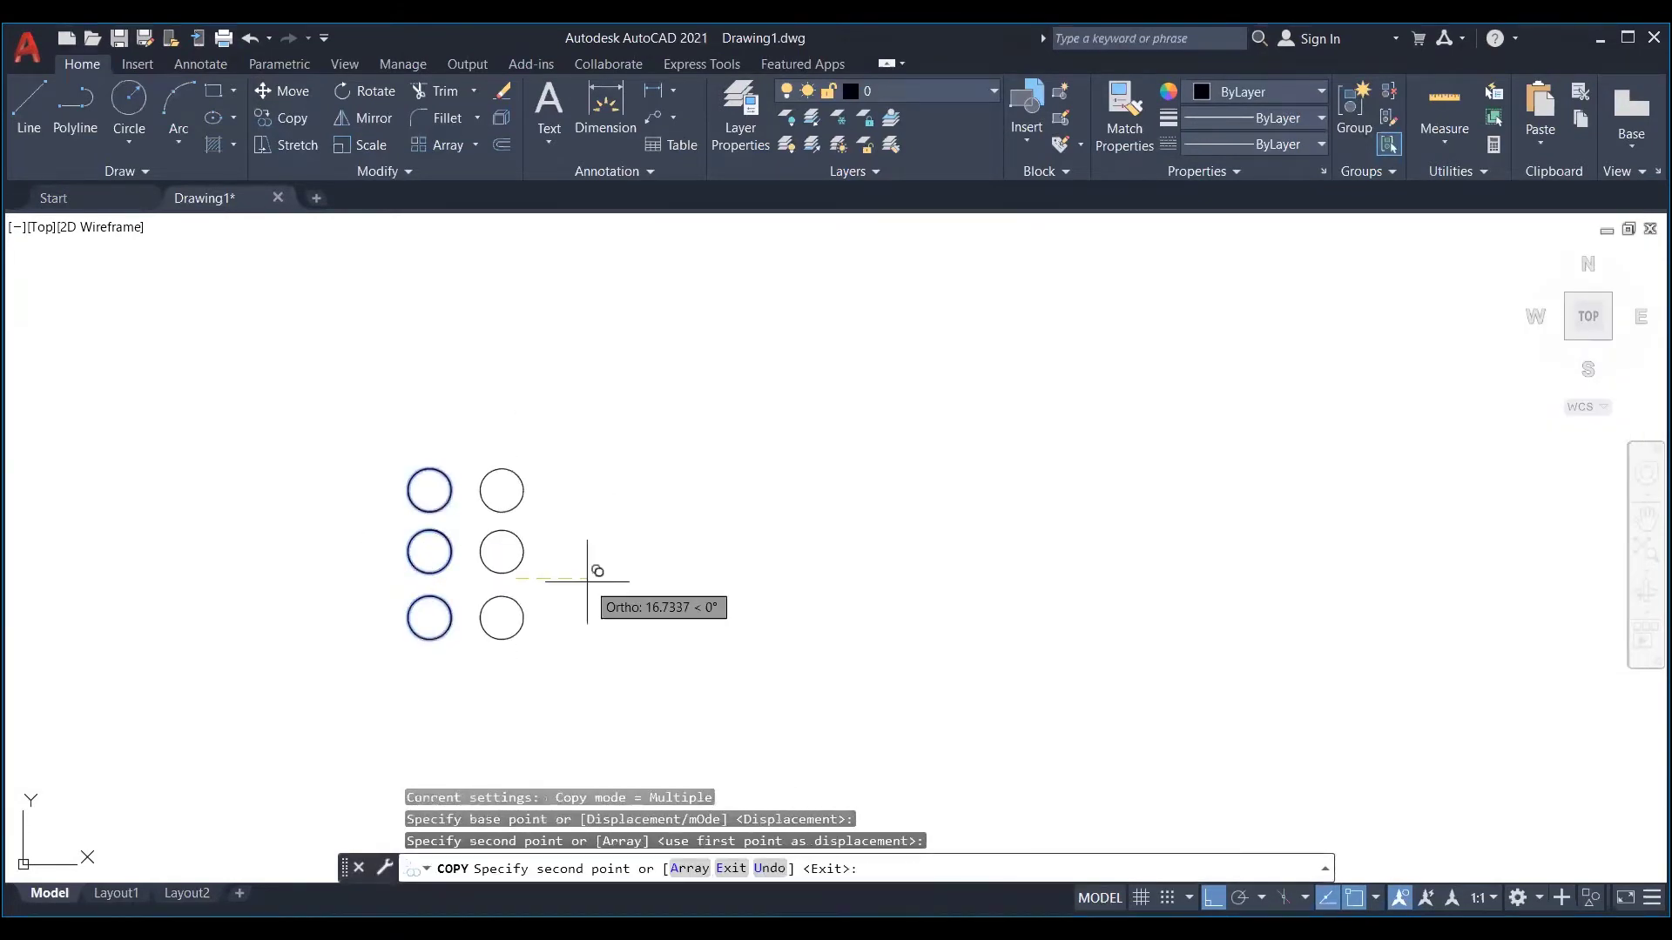
key(Escape)
middle_drag(578, 586, 547, 573)
click(522, 409)
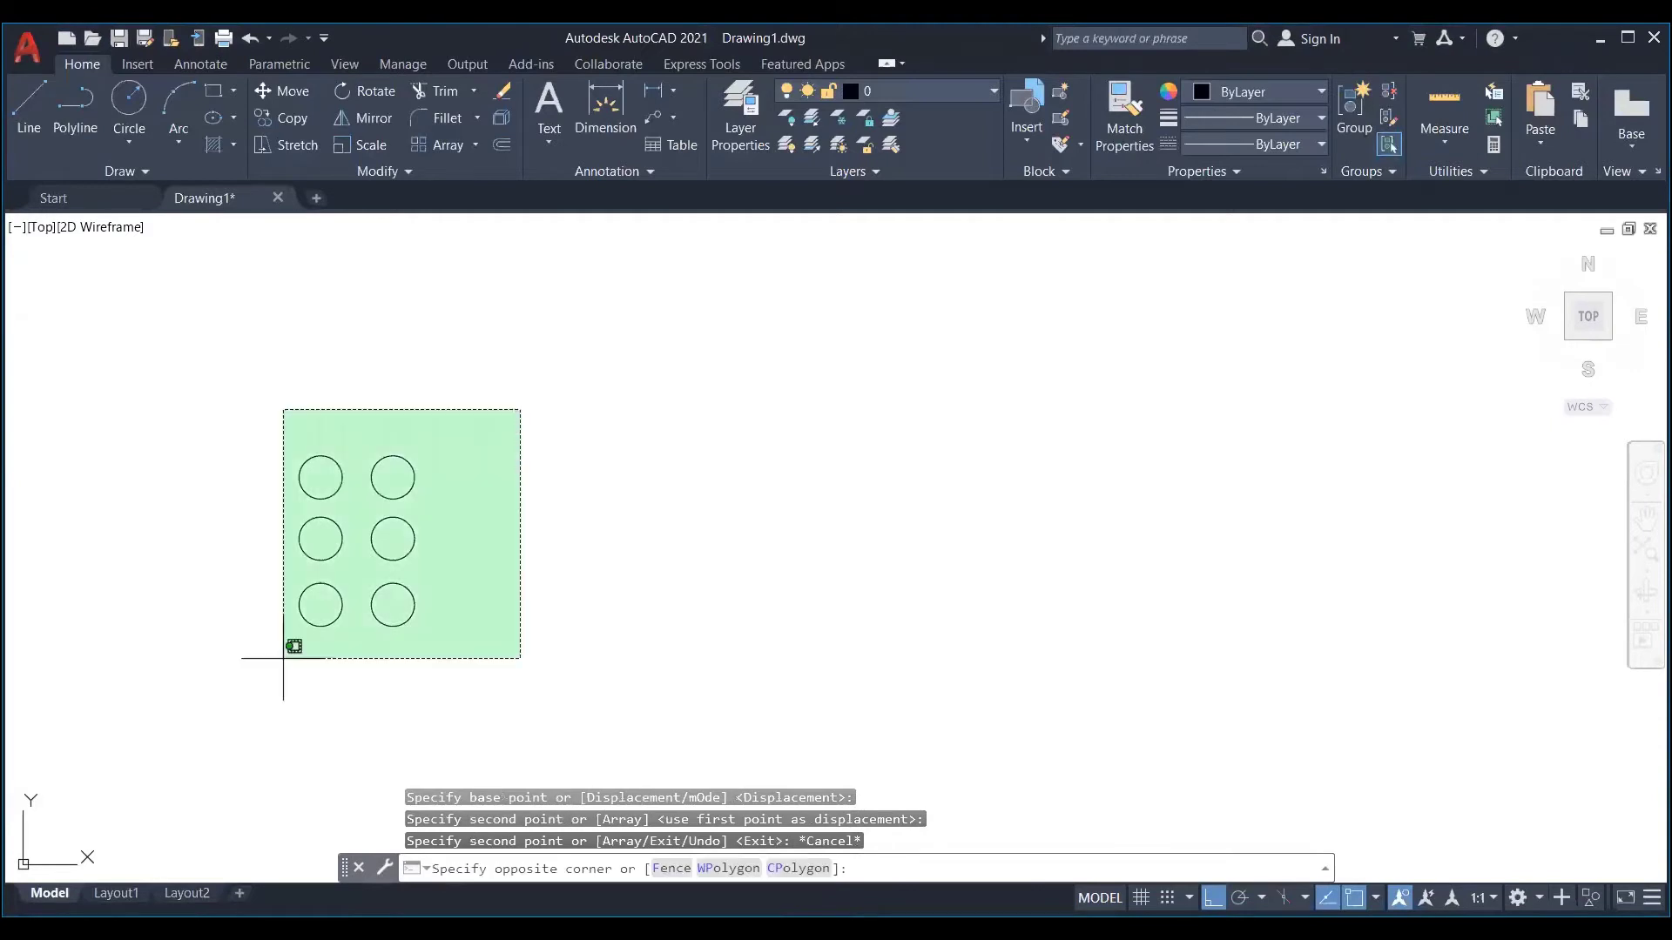
click(190, 739)
key(Escape)
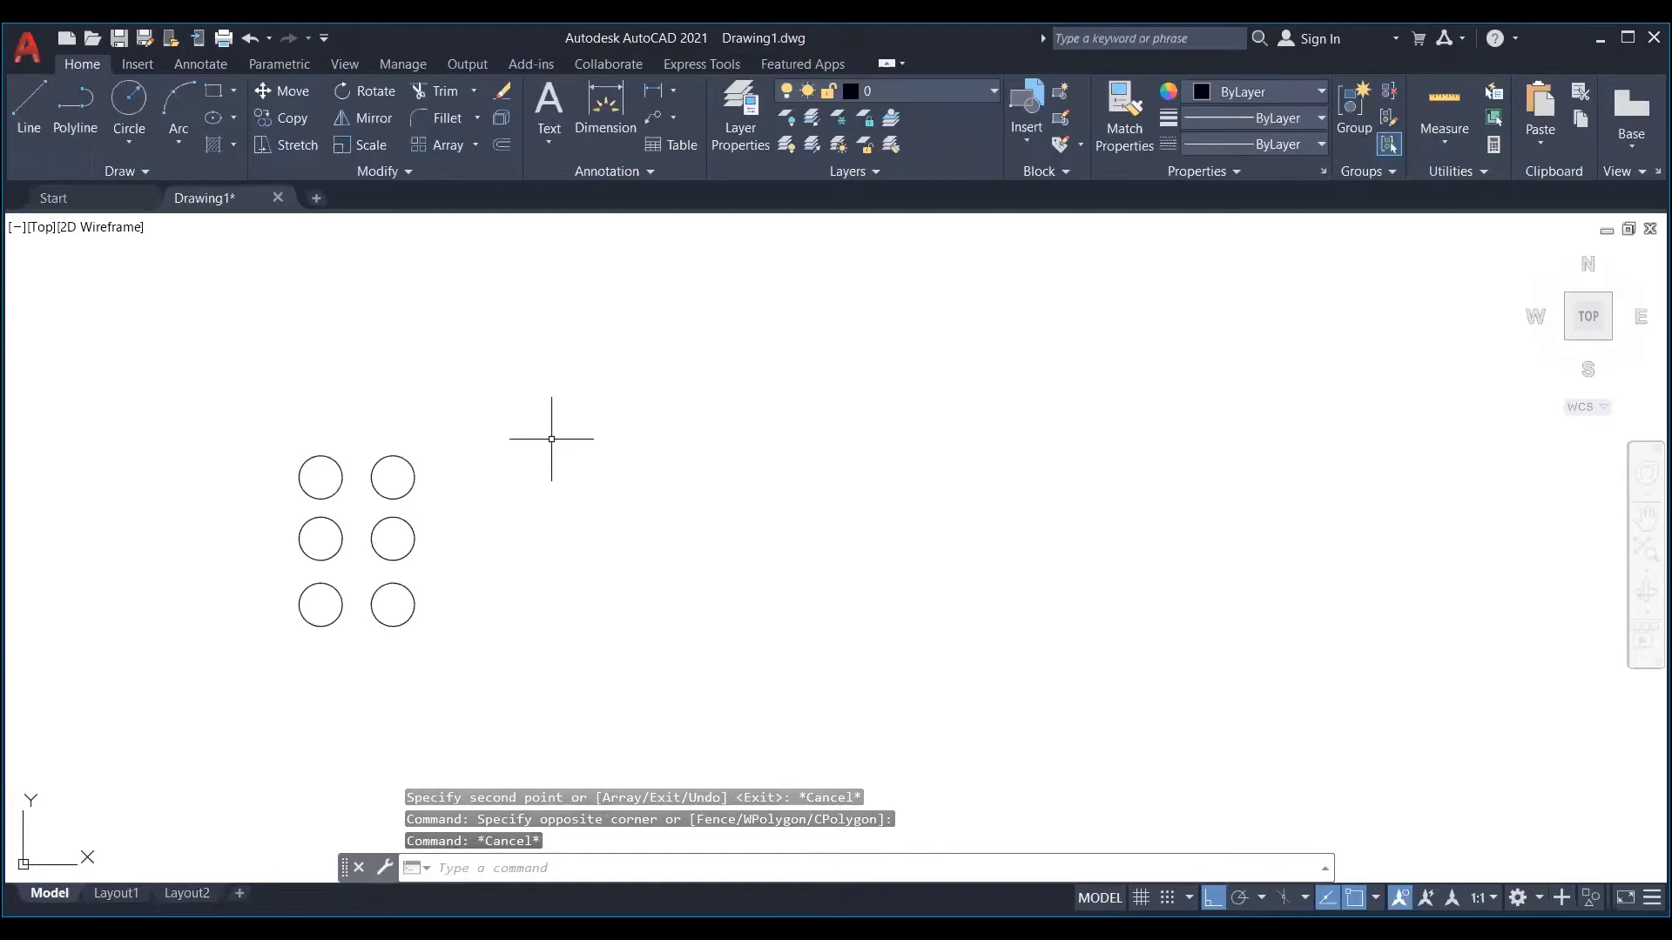
- Move all six circles 55 units right, based on the top-right circle's centre
key(F8)
key(F8)
click(472, 426)
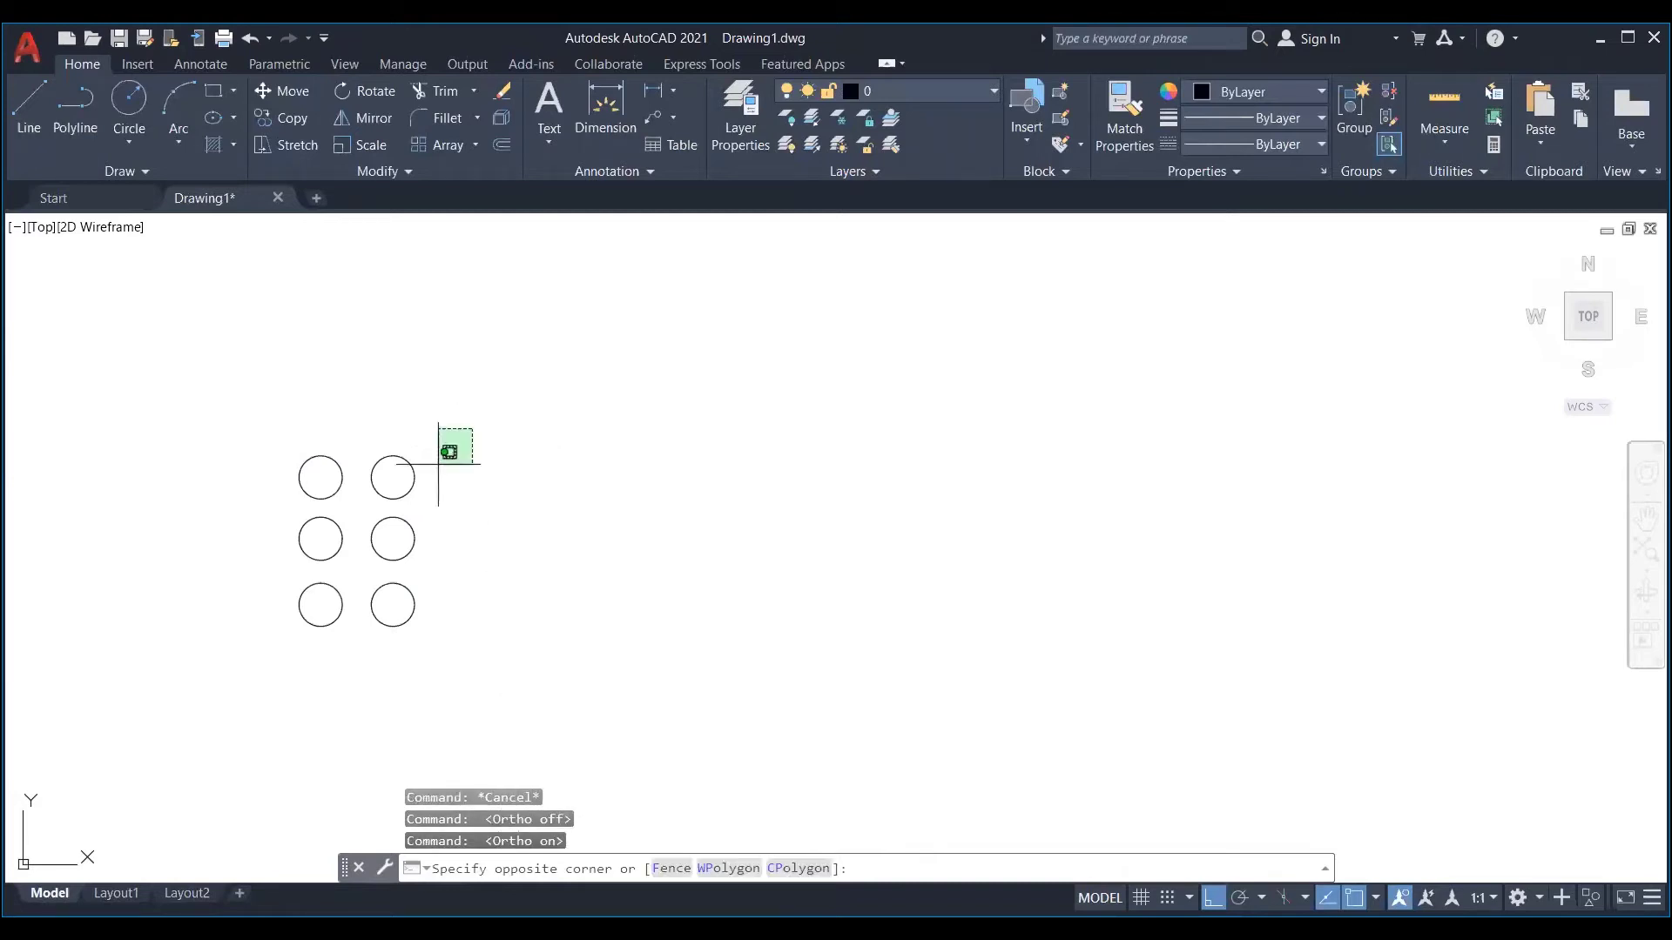
click(262, 652)
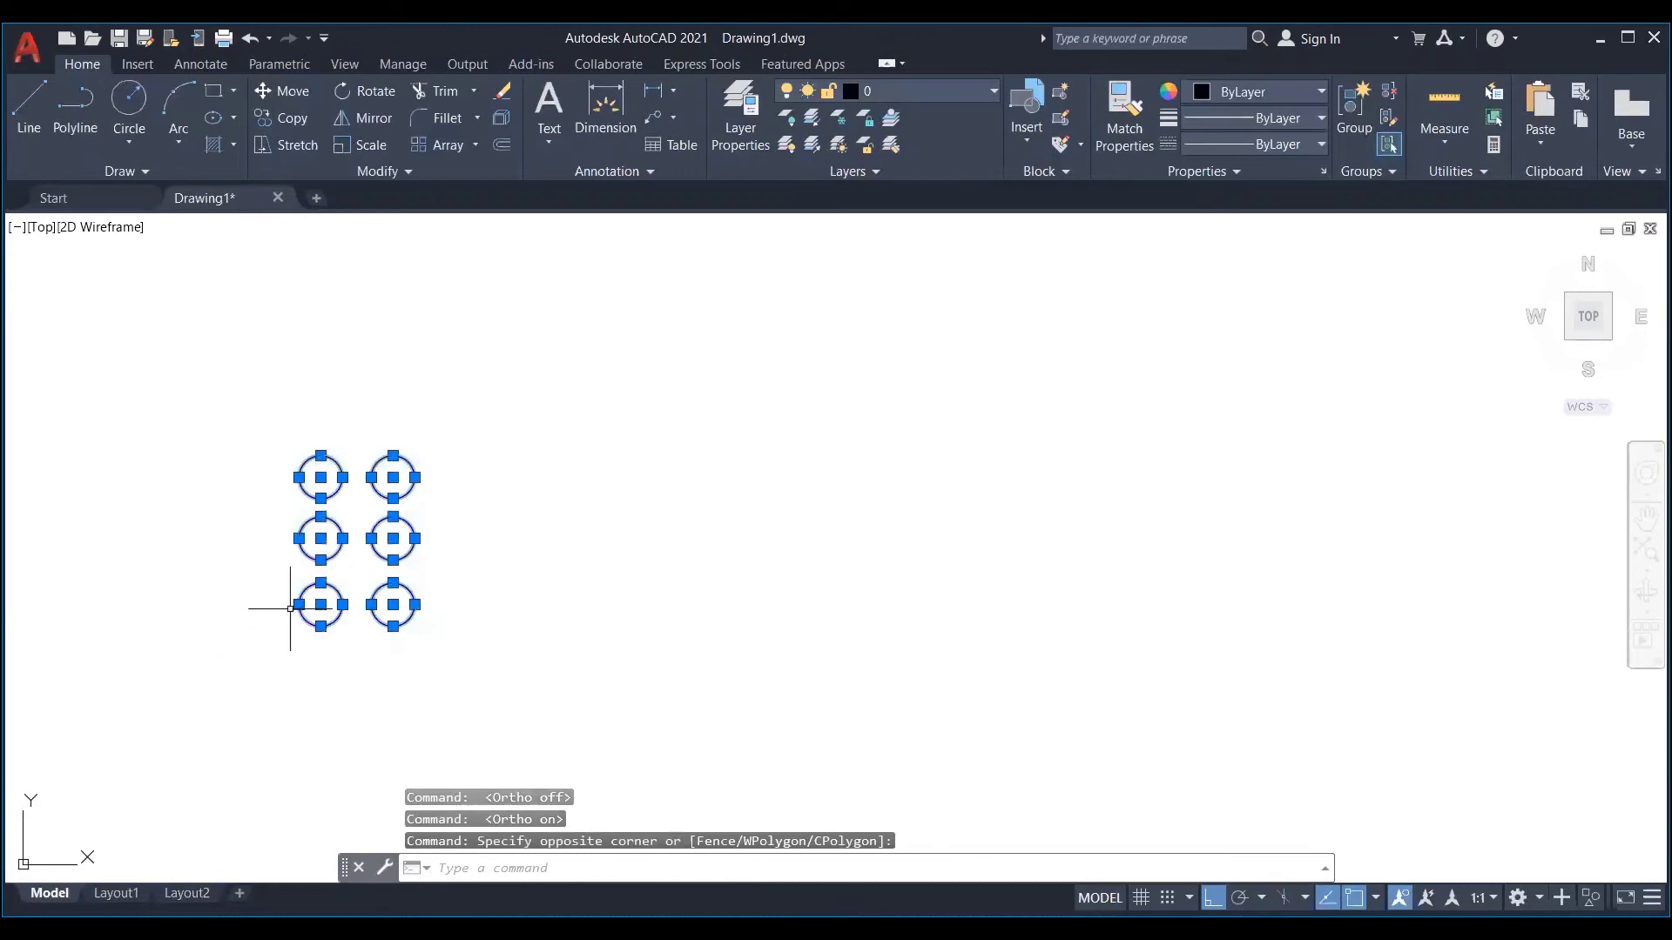
click(298, 96)
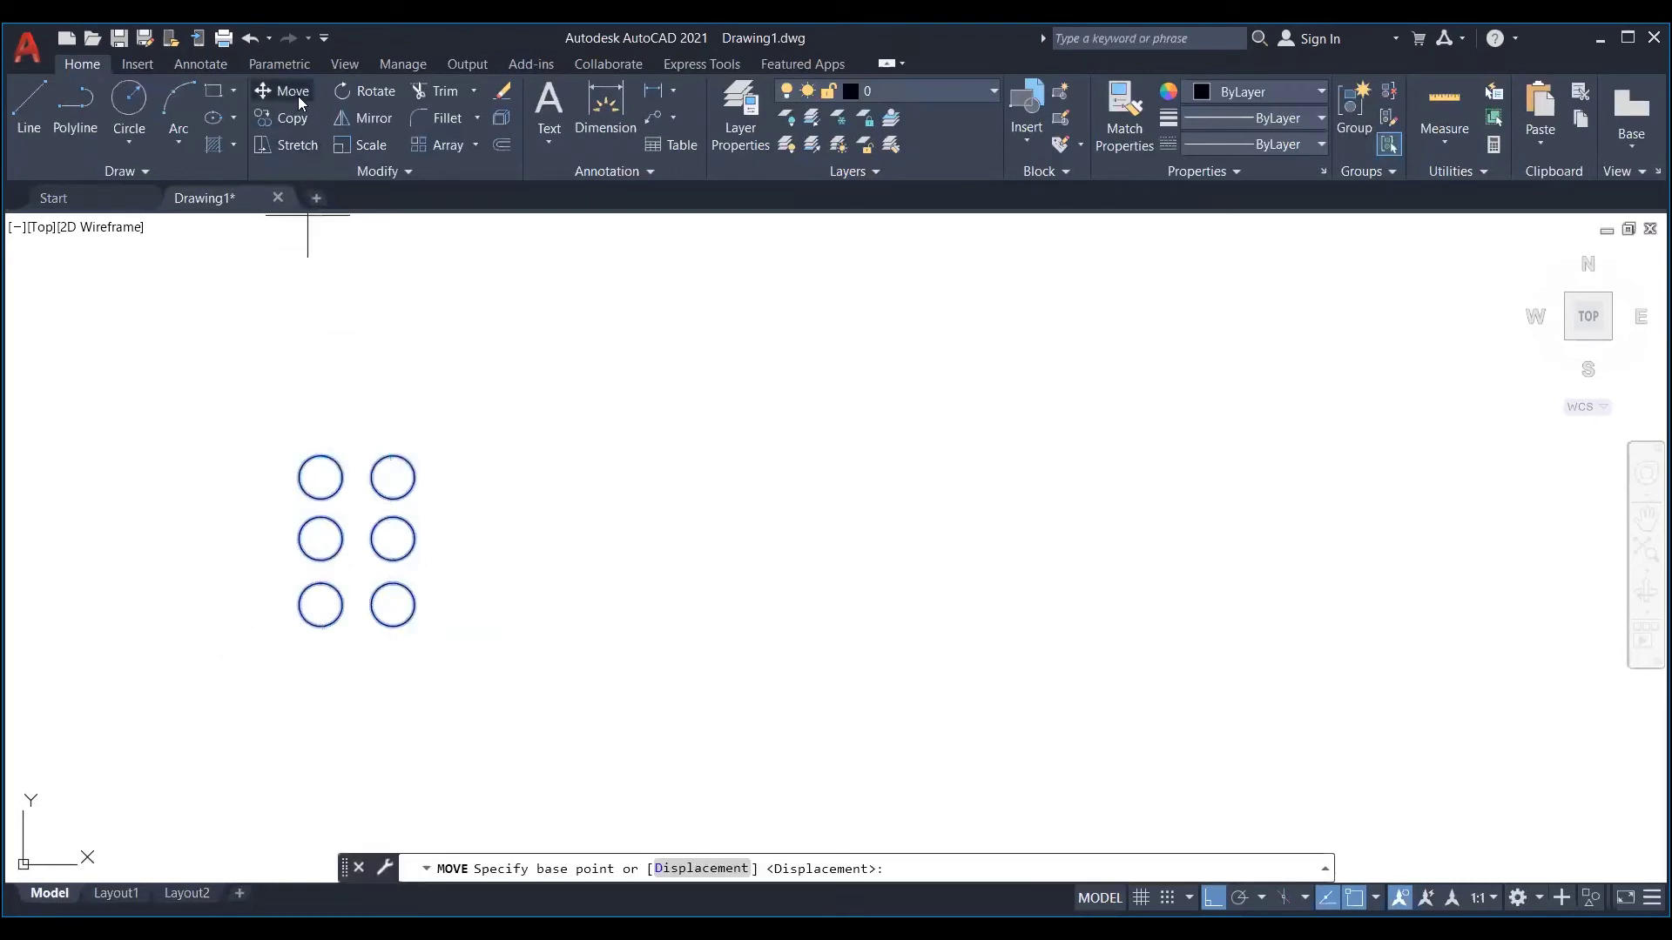
click(392, 477)
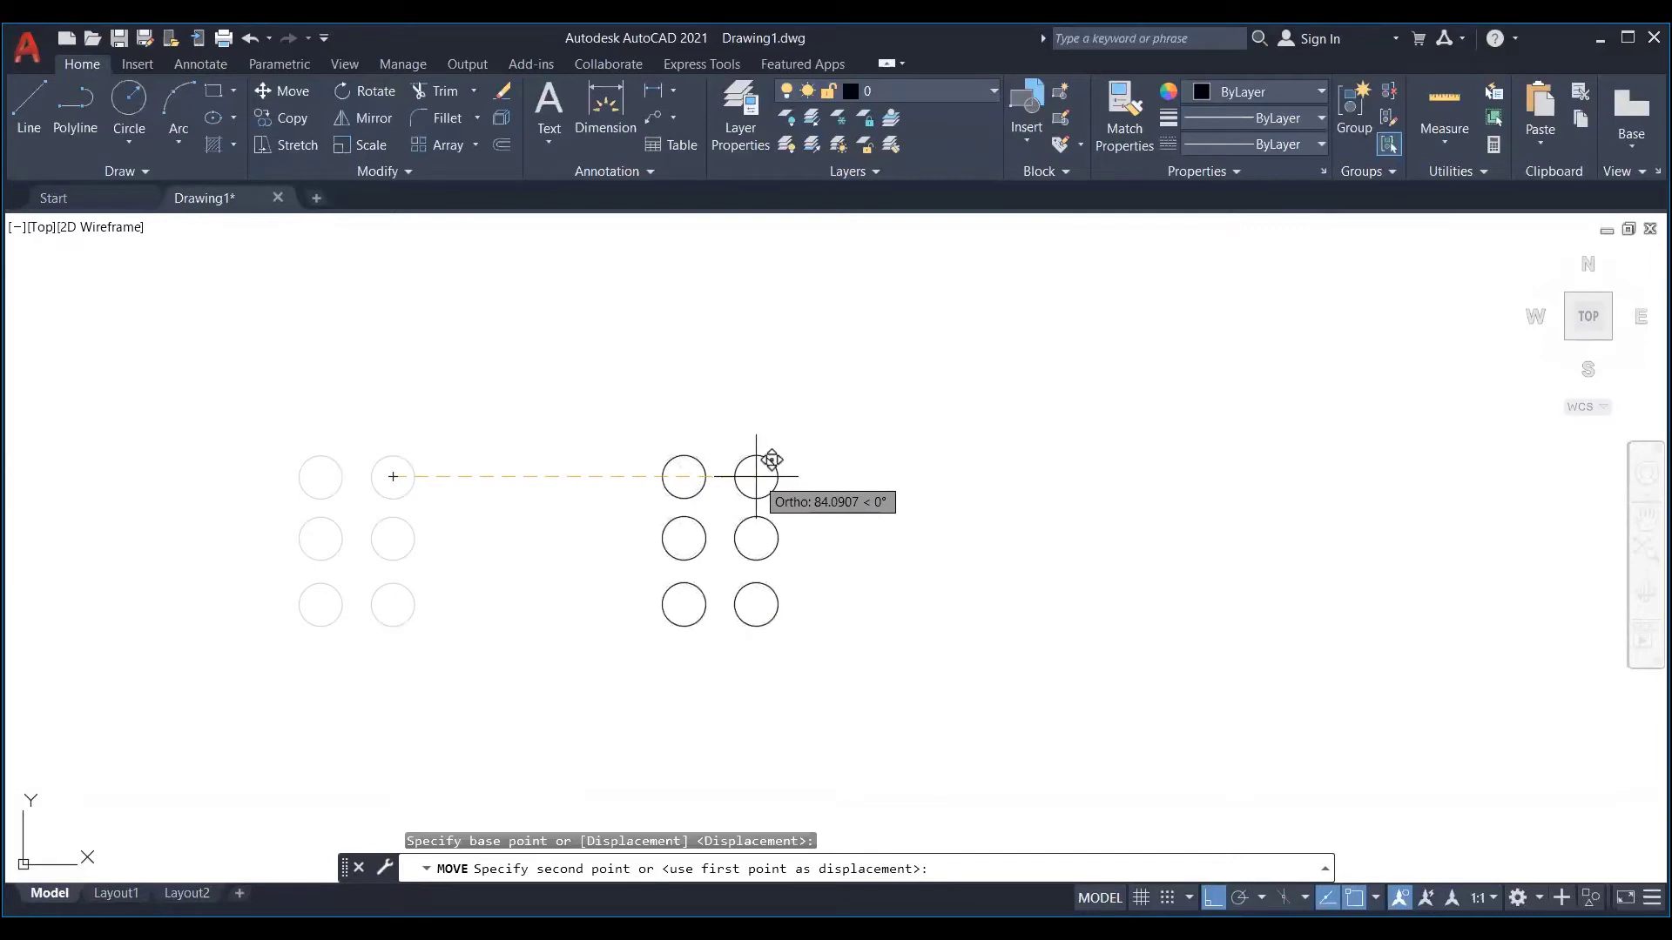
key(Return)
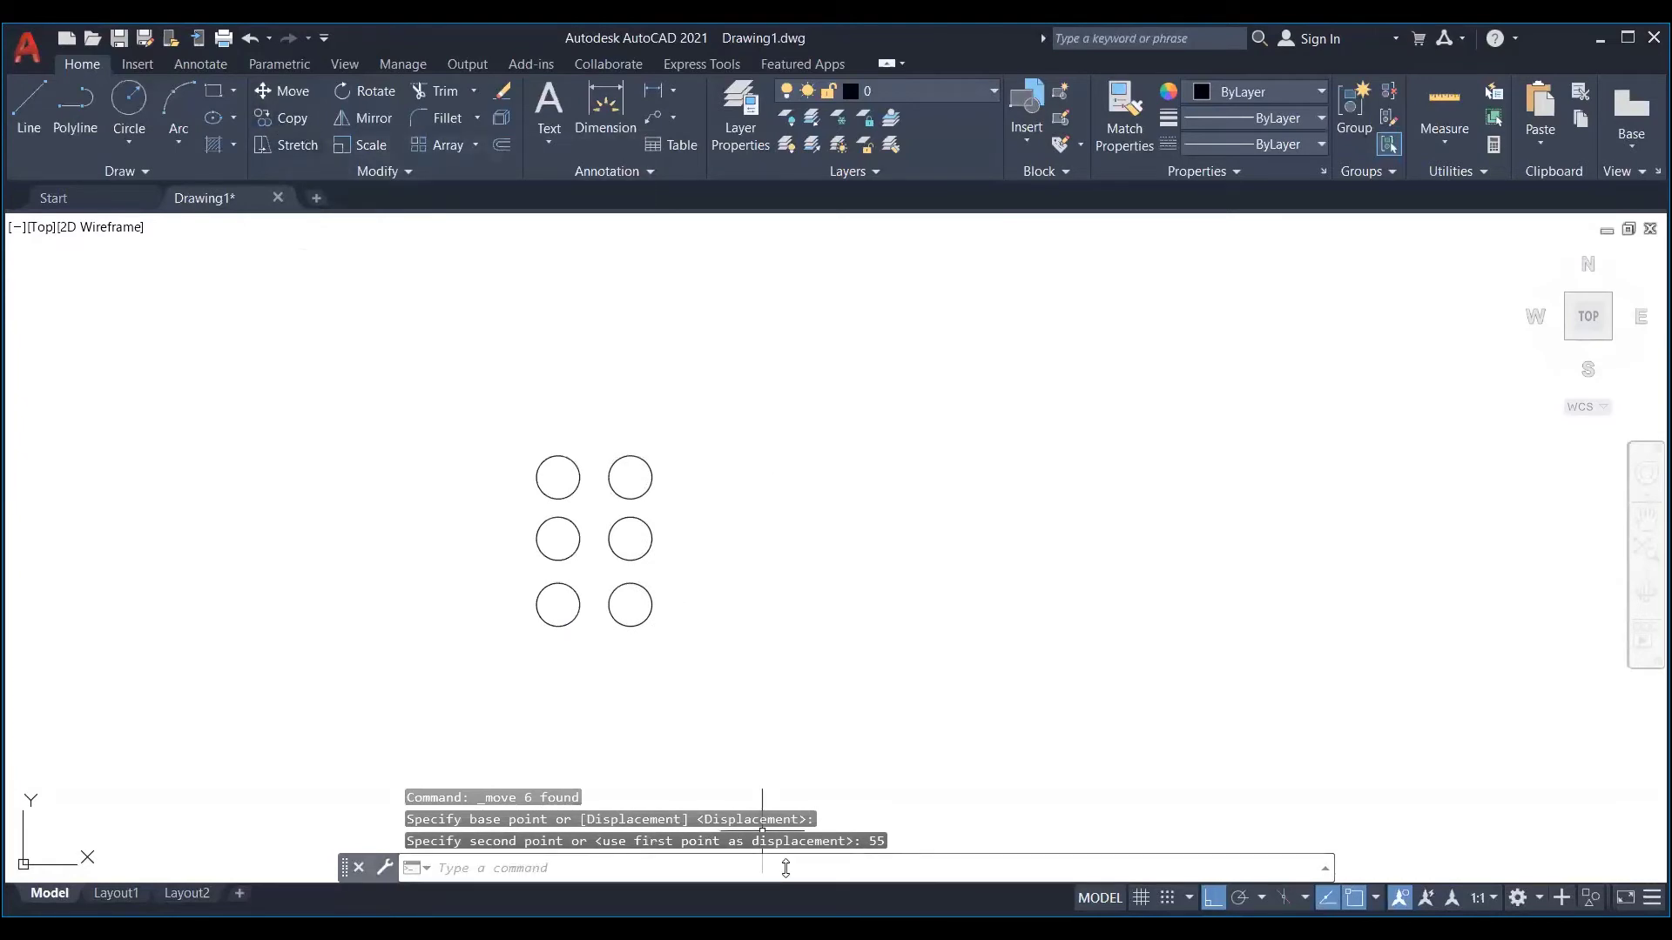
- Copy the six circles with Ctrl+C and paste a duplicate group to the right
middle_drag(787, 616, 496, 598)
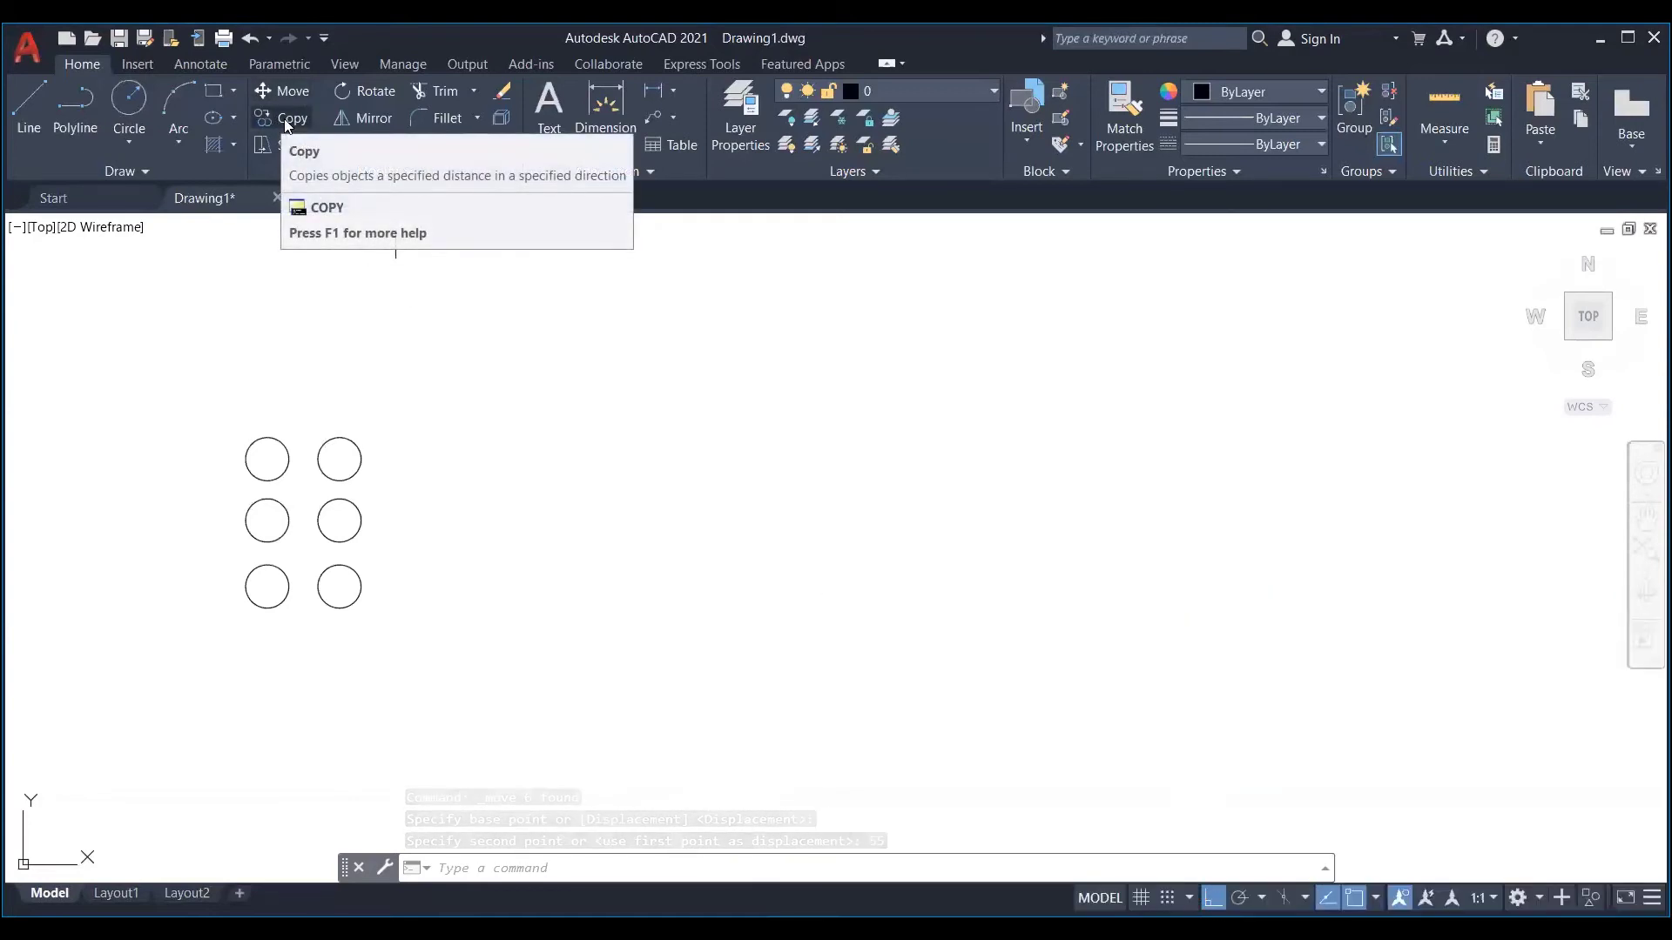
click(454, 398)
click(199, 753)
key(ctrl+c)
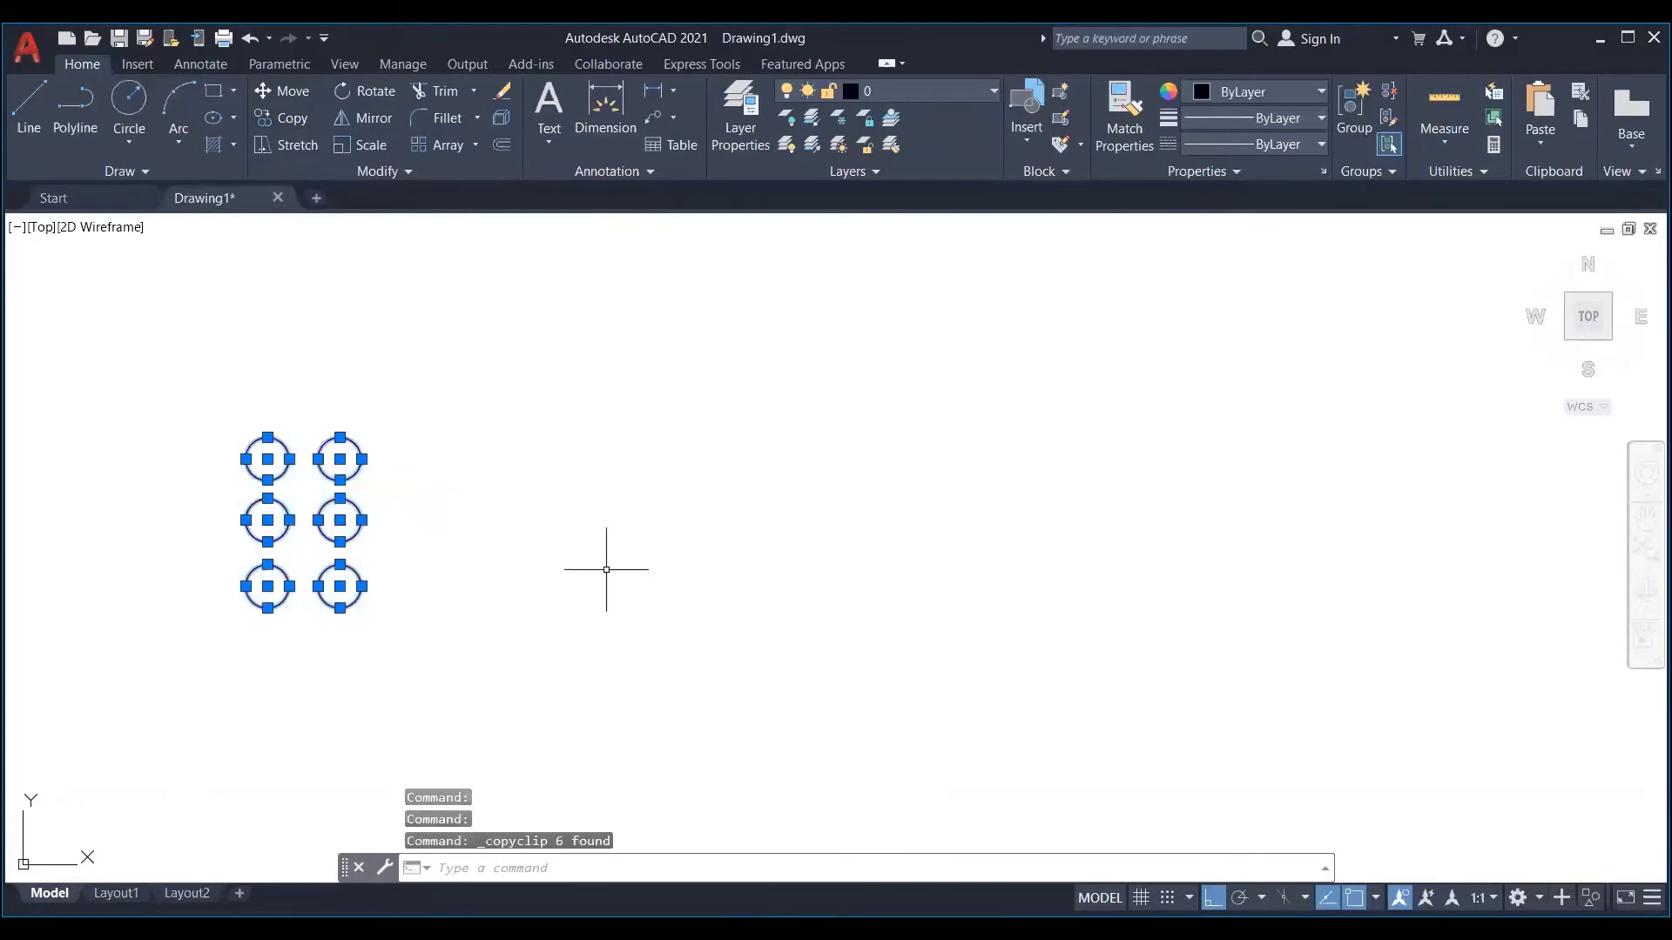
key(ctrl+v)
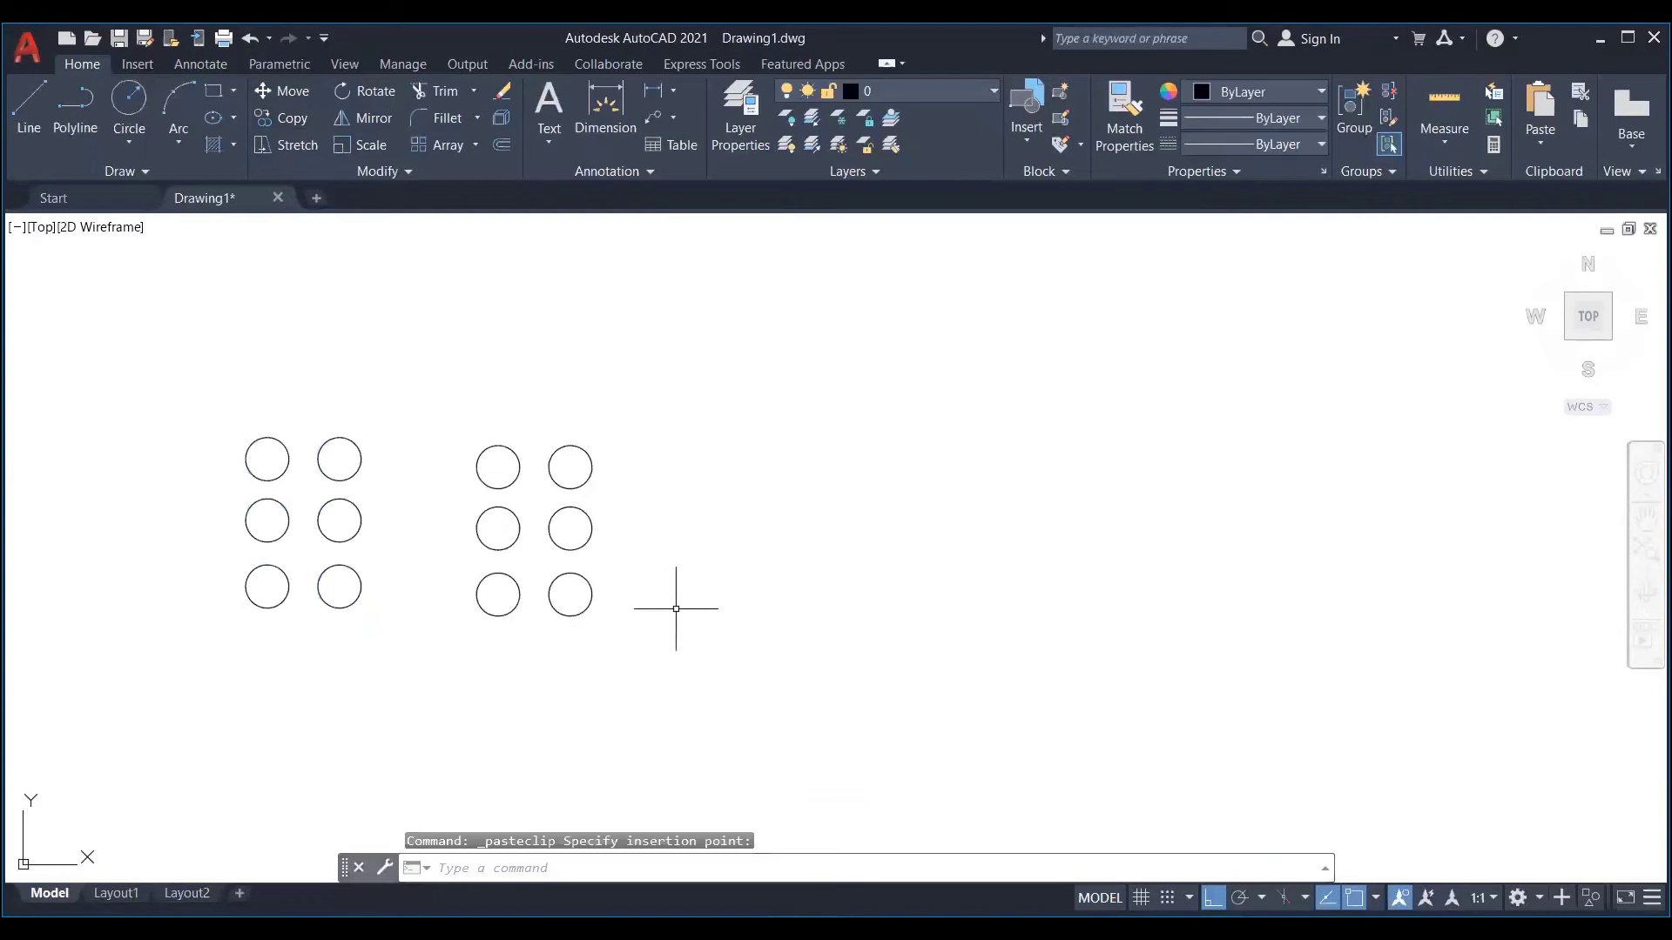
mouse_move(720, 597)
middle_down()
mouse_move(780, 567)
mouse_move(631, 533)
middle_up()
drag(681, 410, 462, 640)
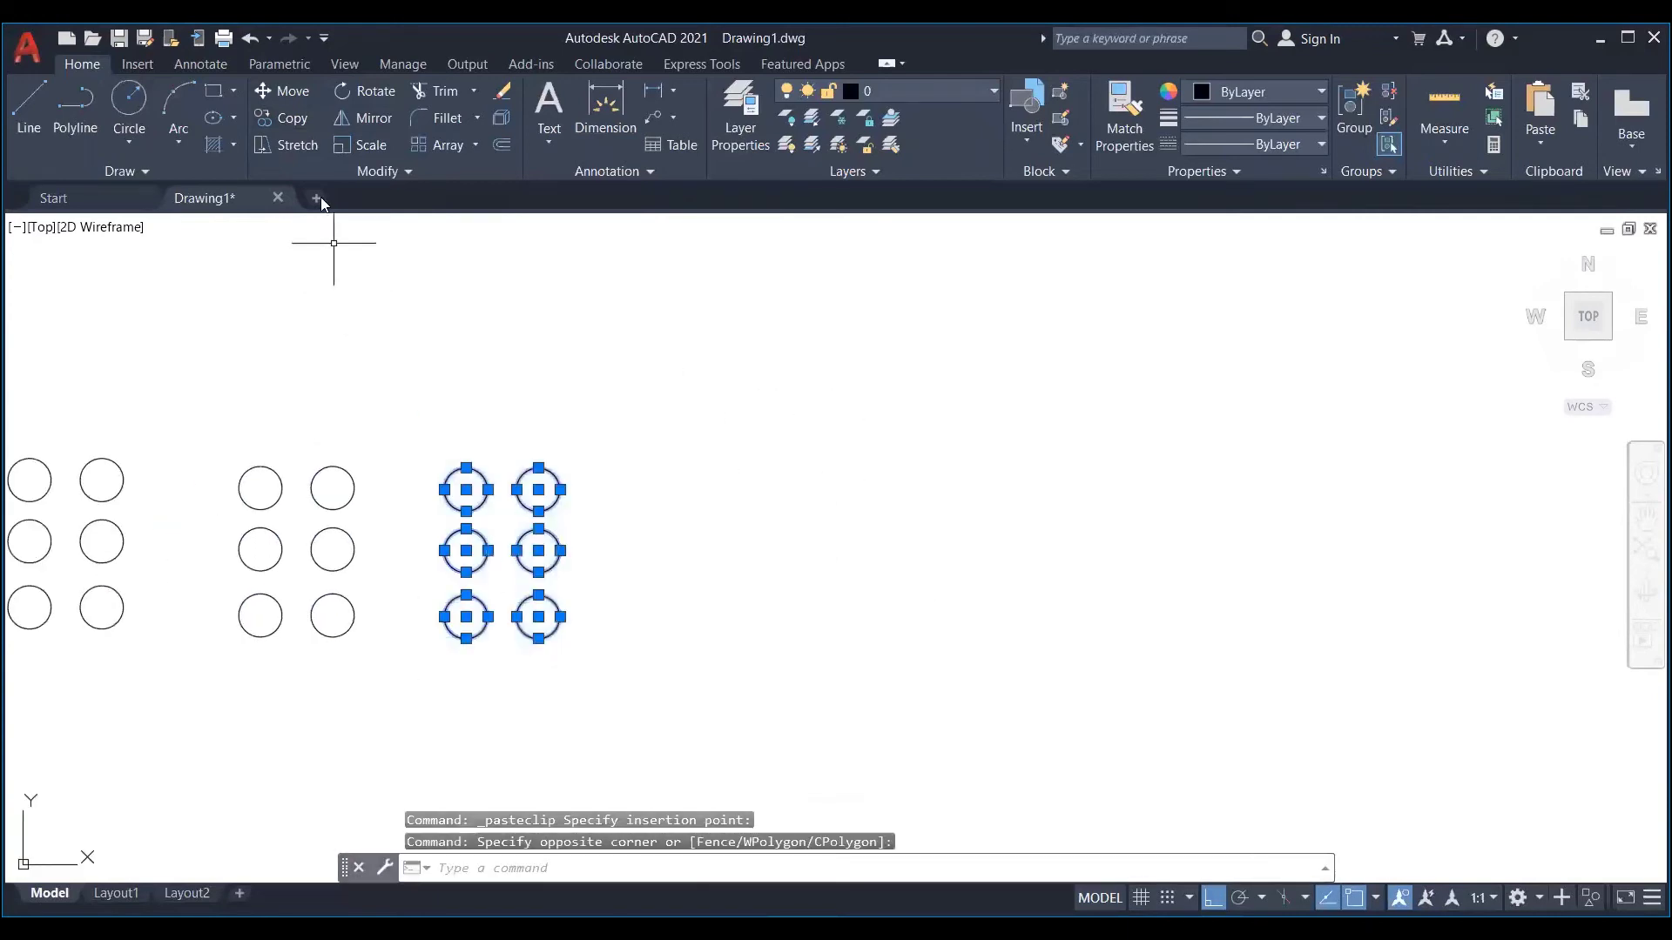
- Copy the selected circle group further right from a circle centre base point
click(289, 117)
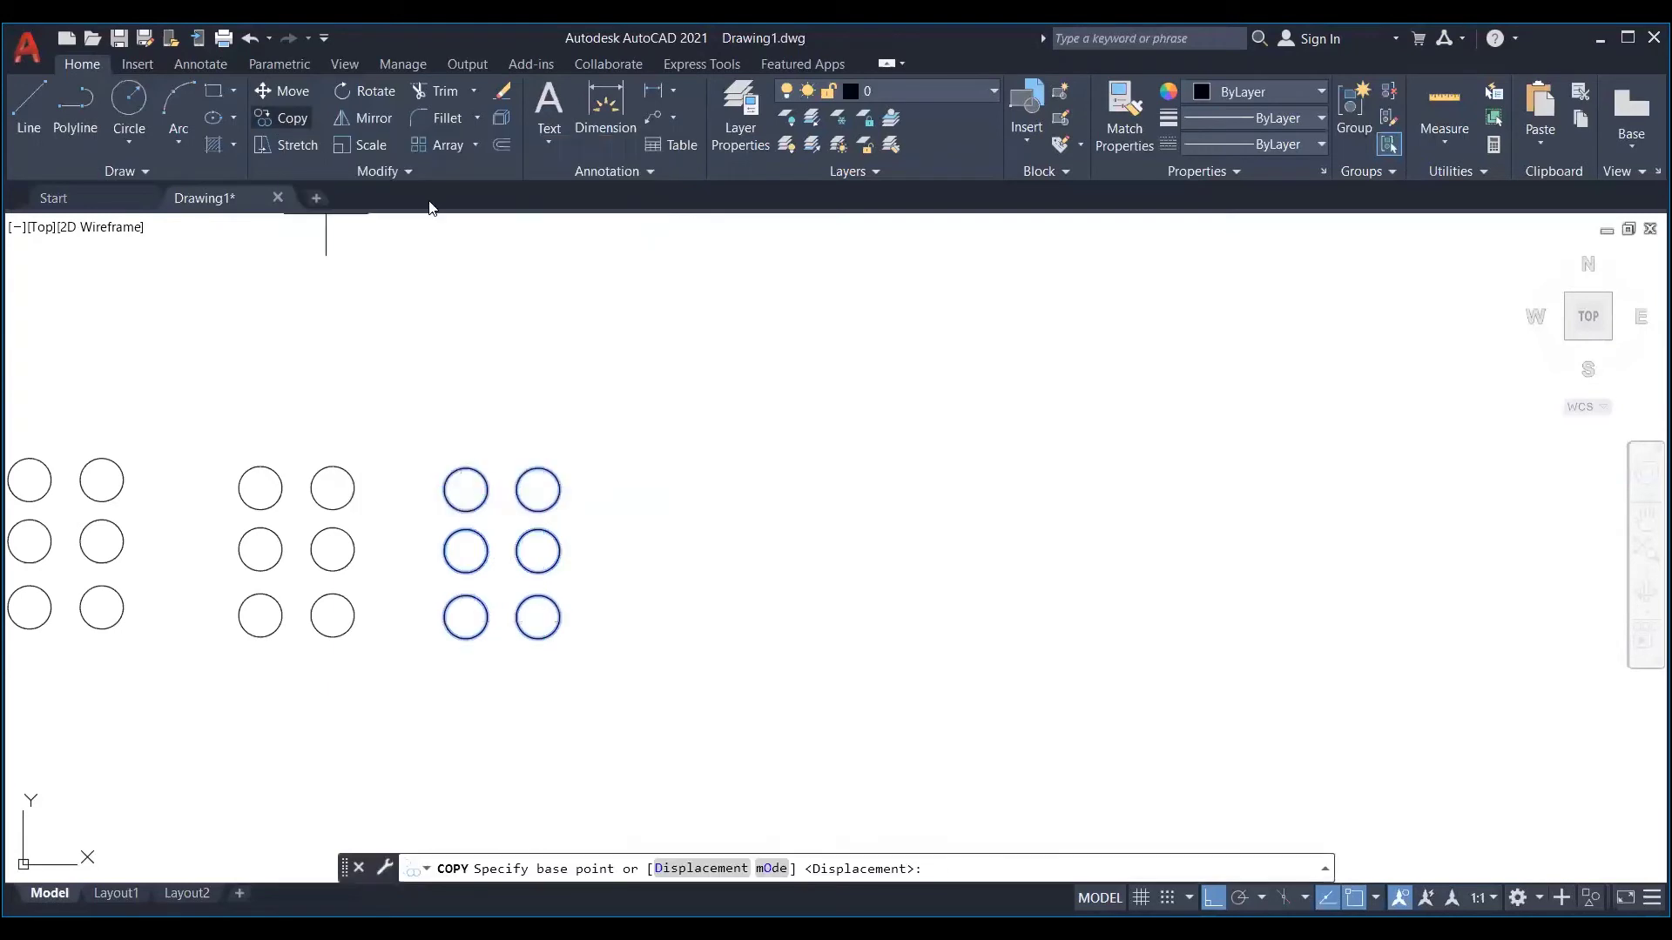
click(538, 489)
click(808, 490)
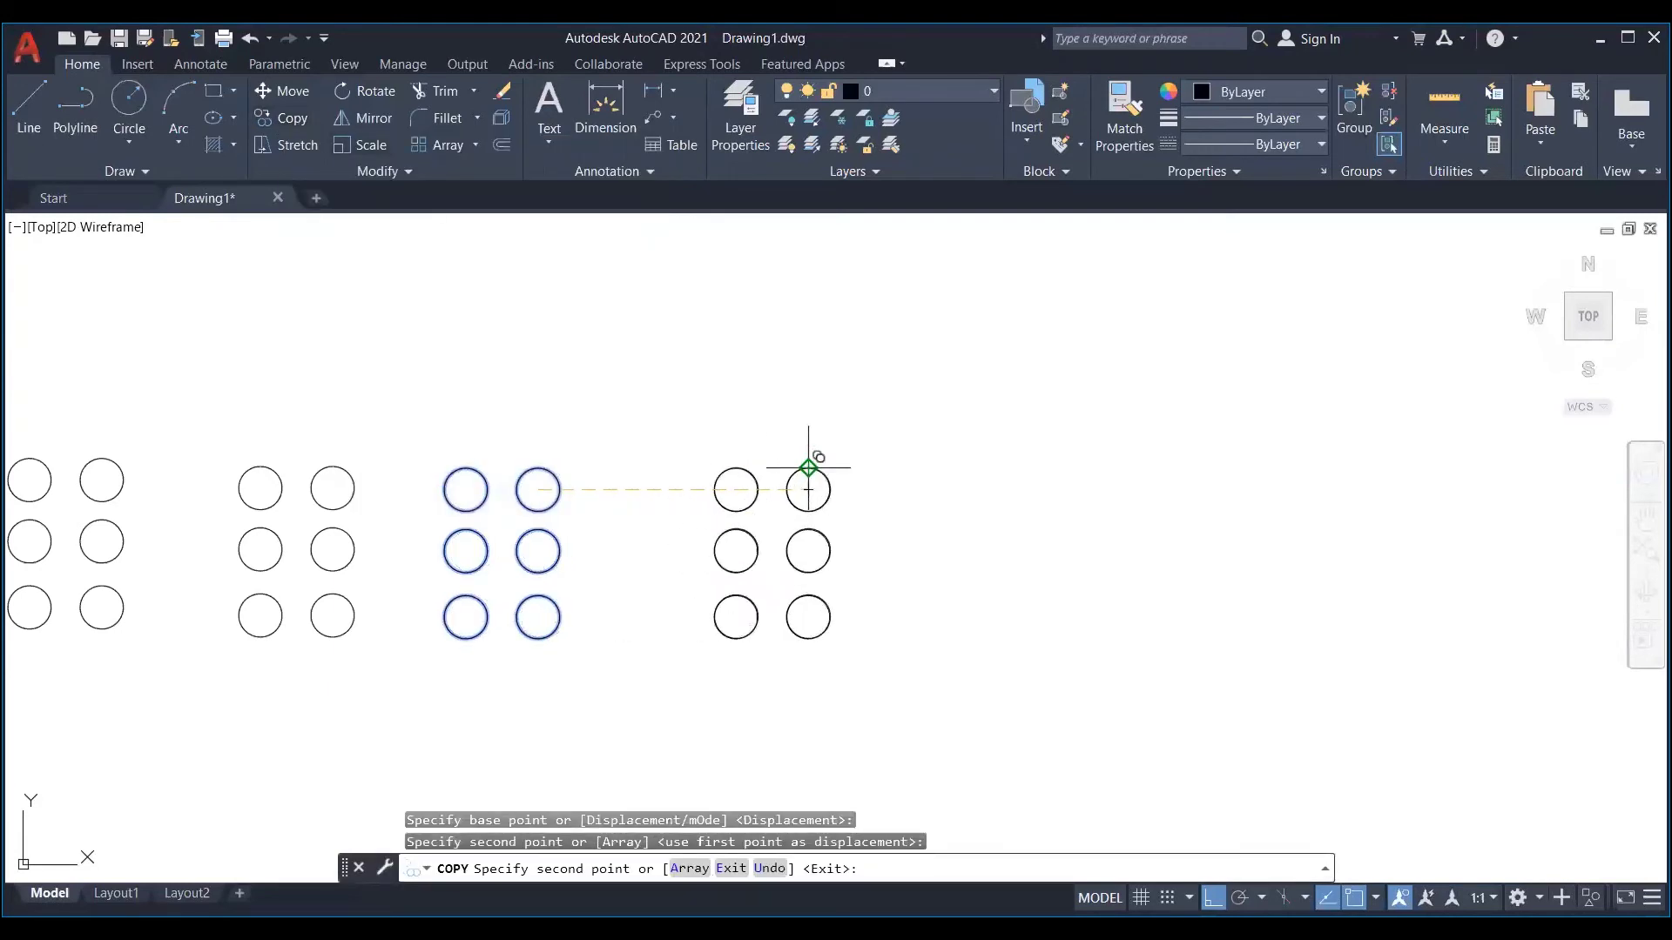
key(Escape)
key(Escape)
middle_drag(1019, 455, 812, 394)
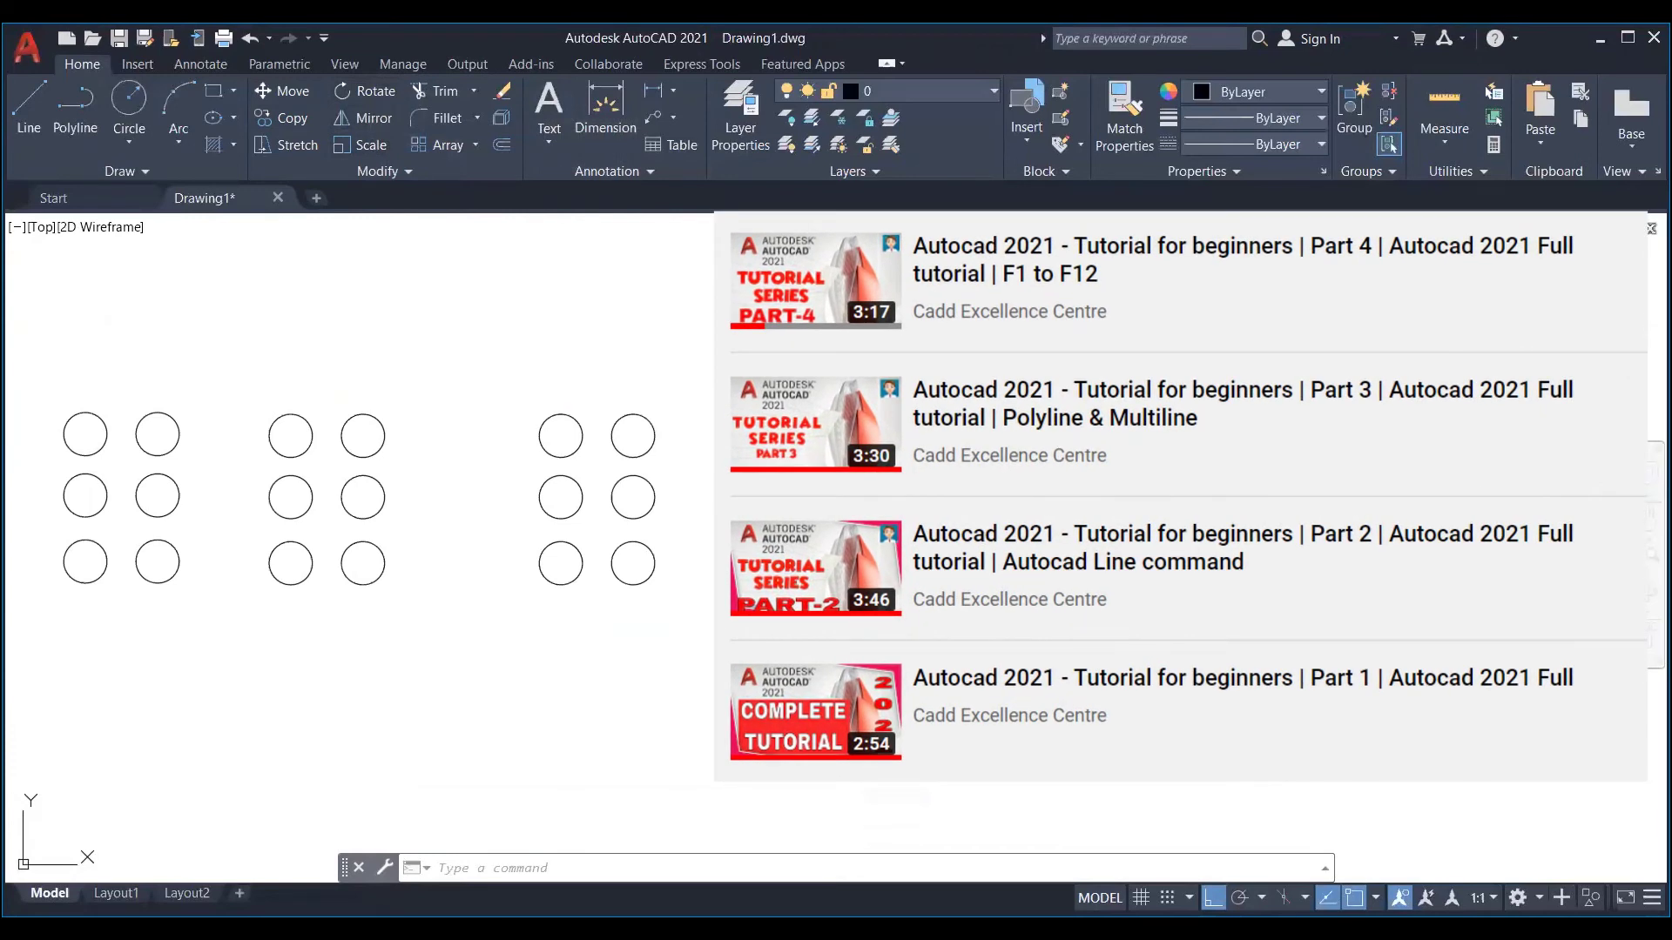
- Window-select the square after clearing several unfinished selections
key(Escape)
key(Escape)
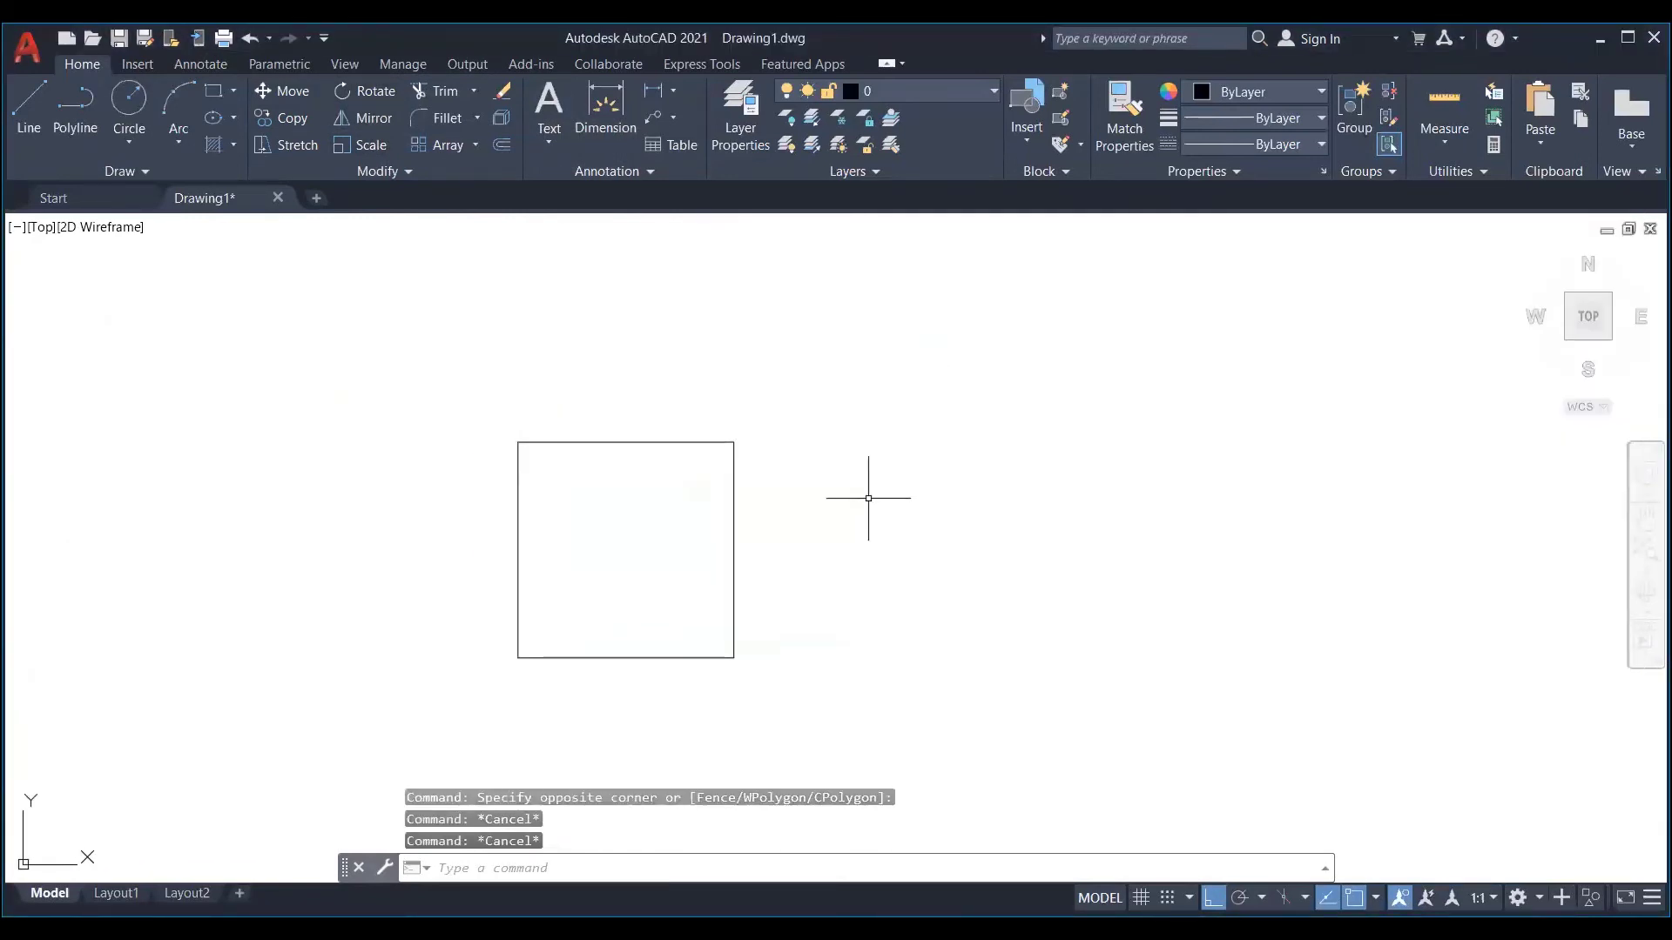
click(910, 390)
key(Escape)
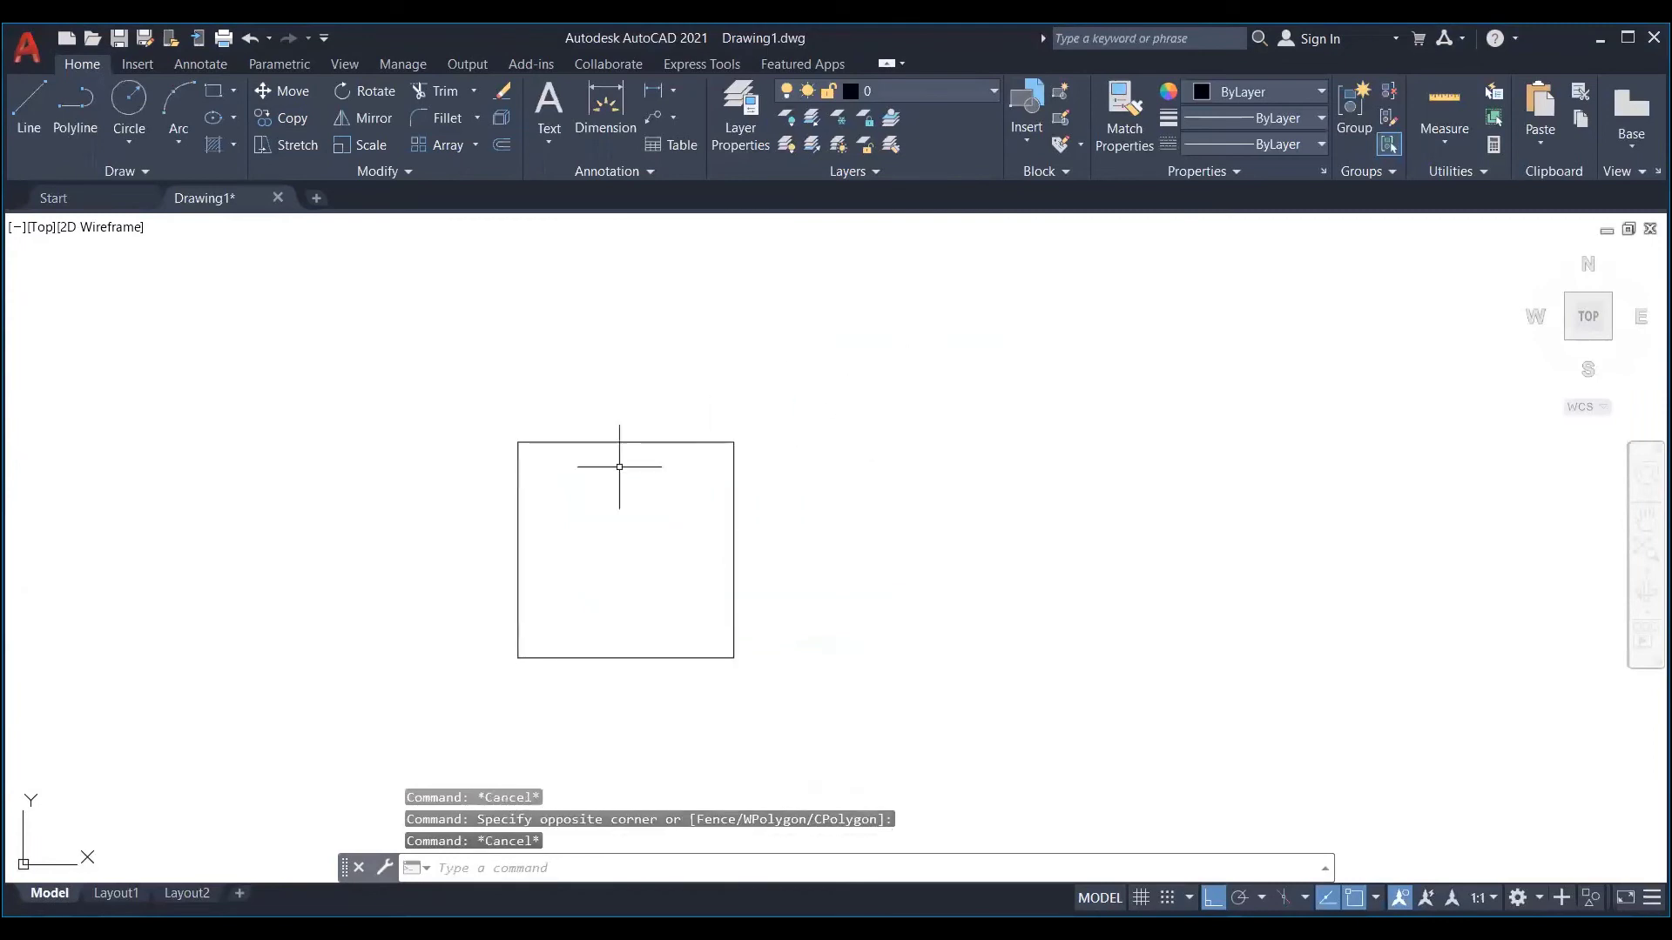
click(843, 329)
click(362, 774)
key(Escape)
click(865, 374)
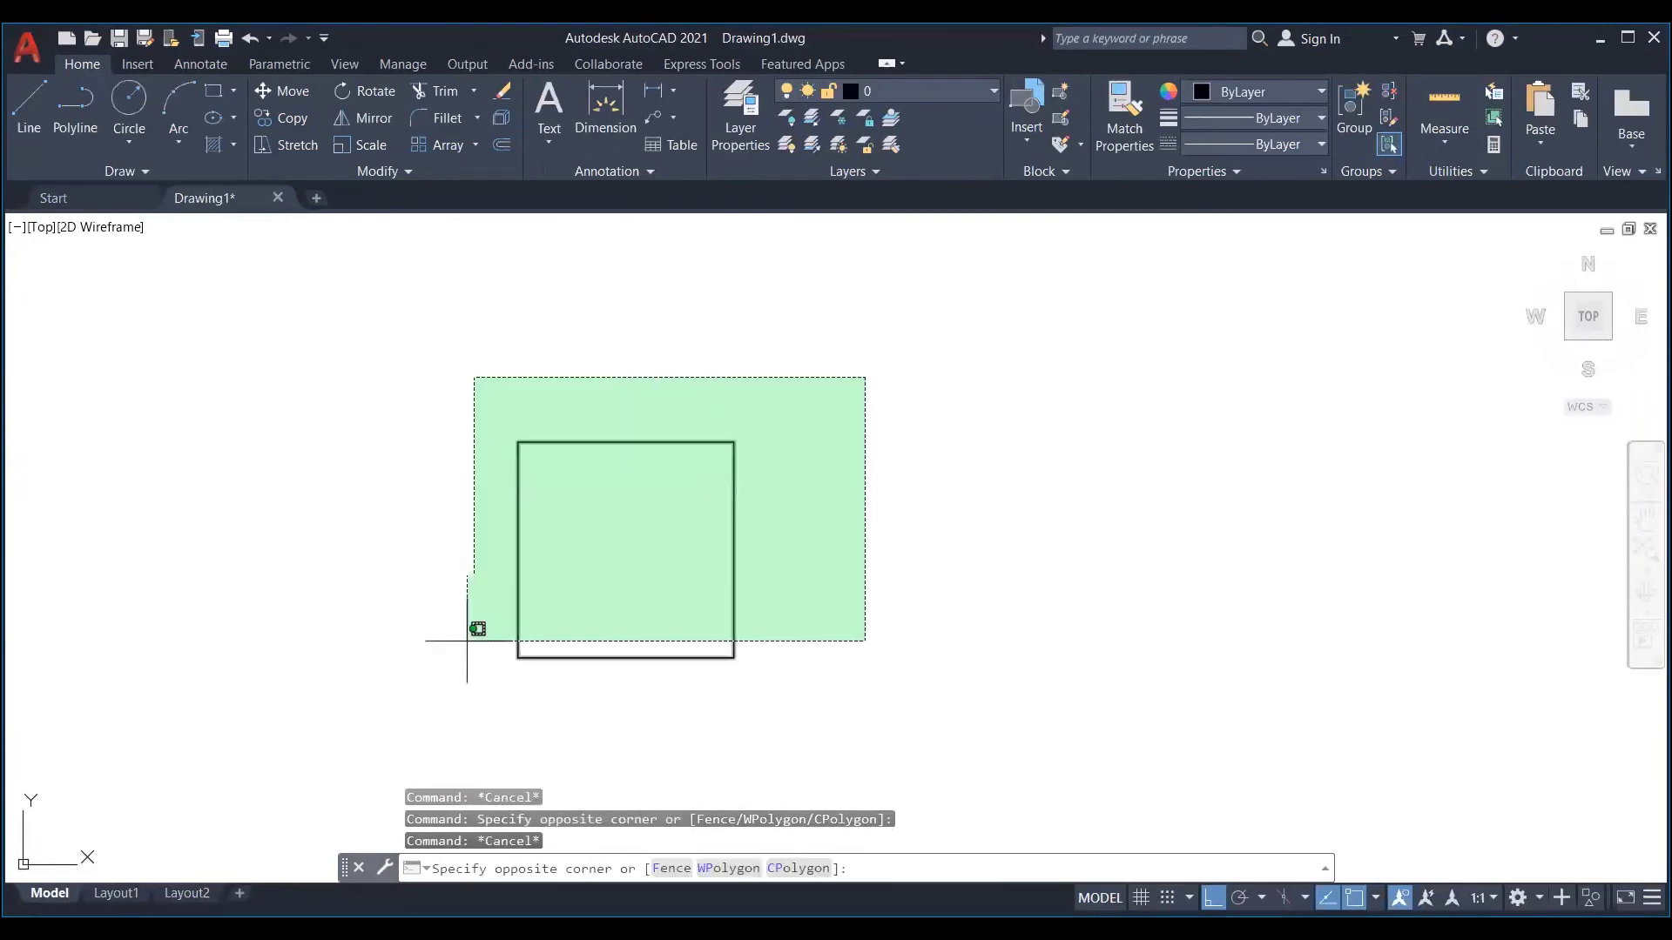
key(Escape)
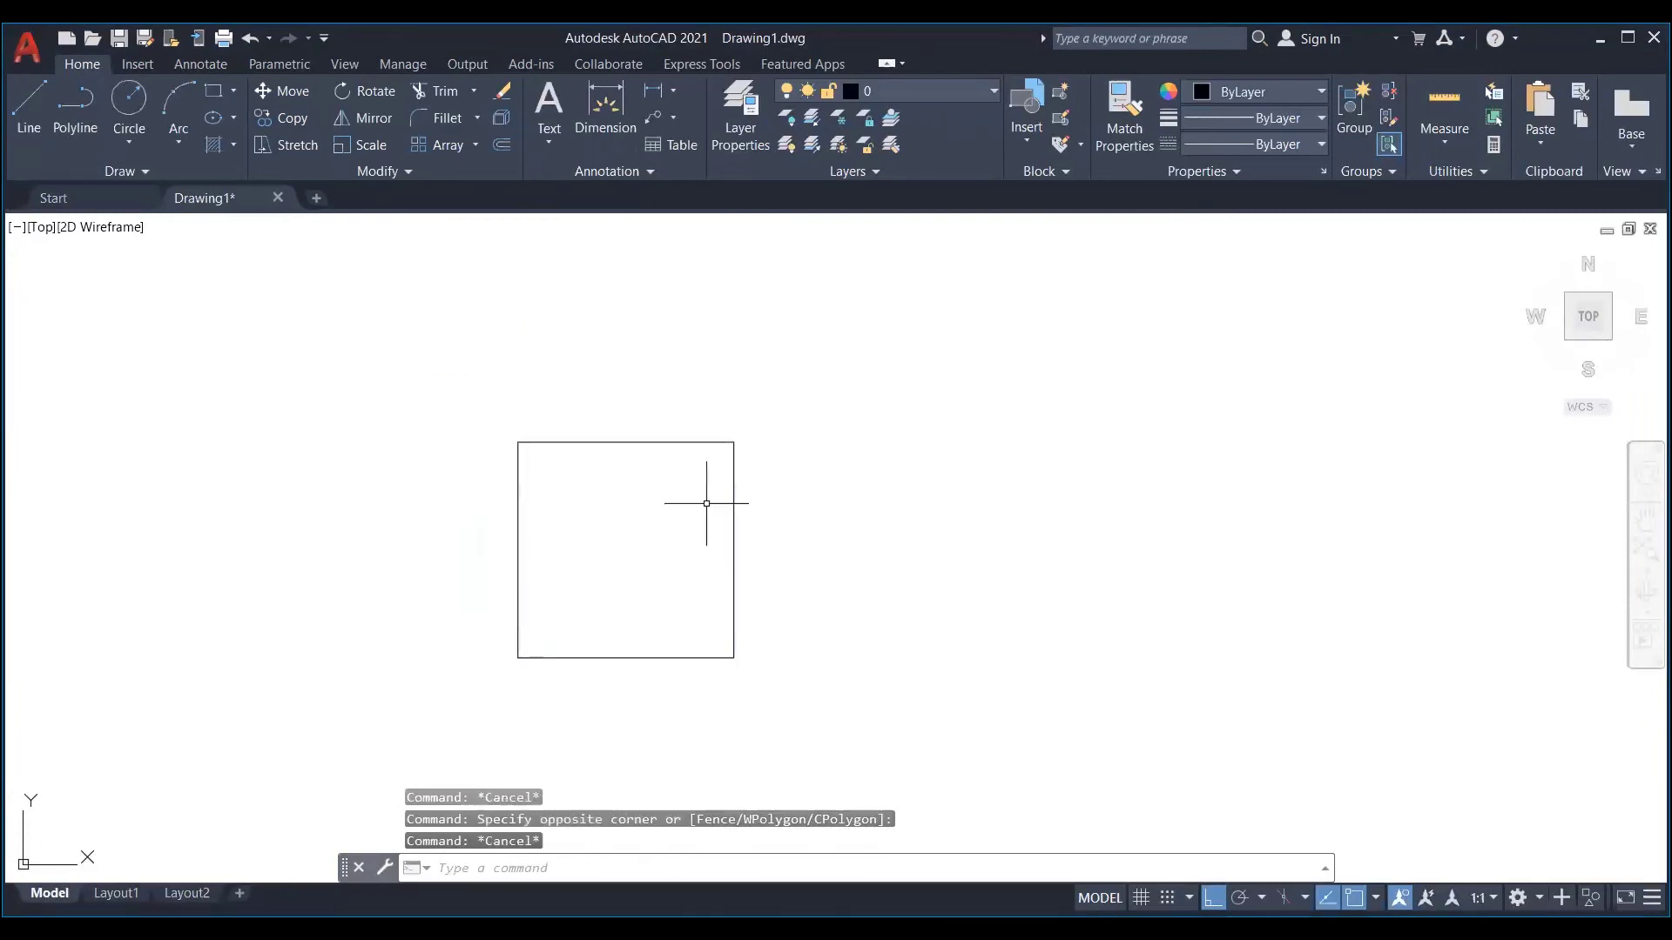
click(799, 402)
click(446, 682)
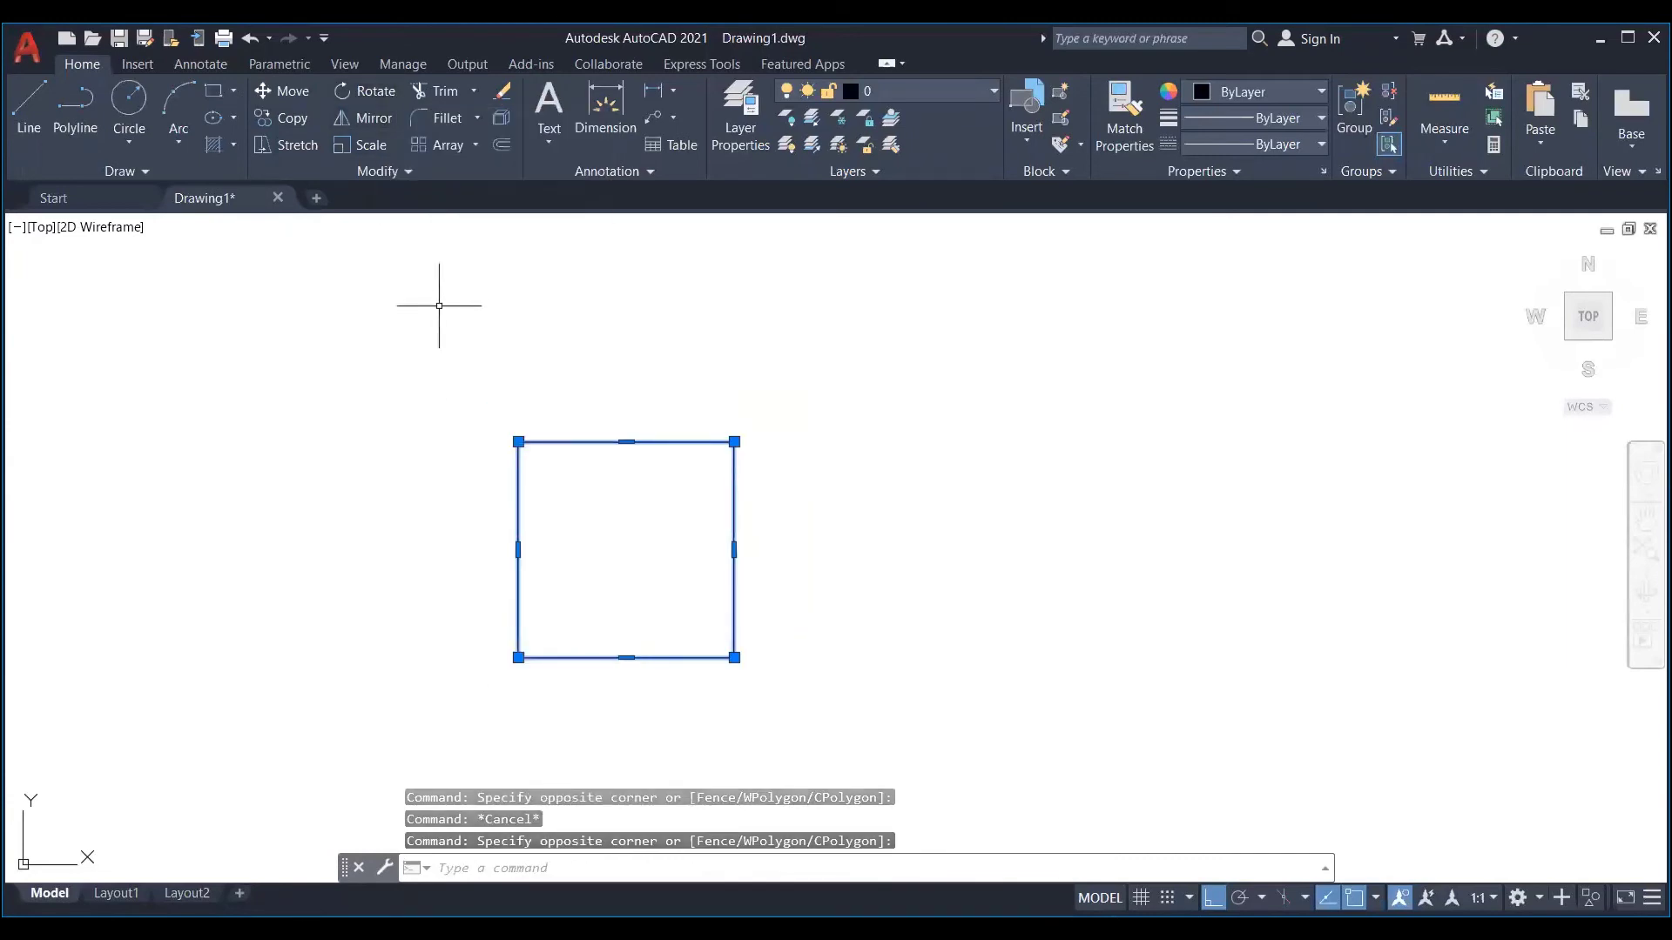
- Rotate the square 120 degrees about its centre with Ortho off
key(Return)
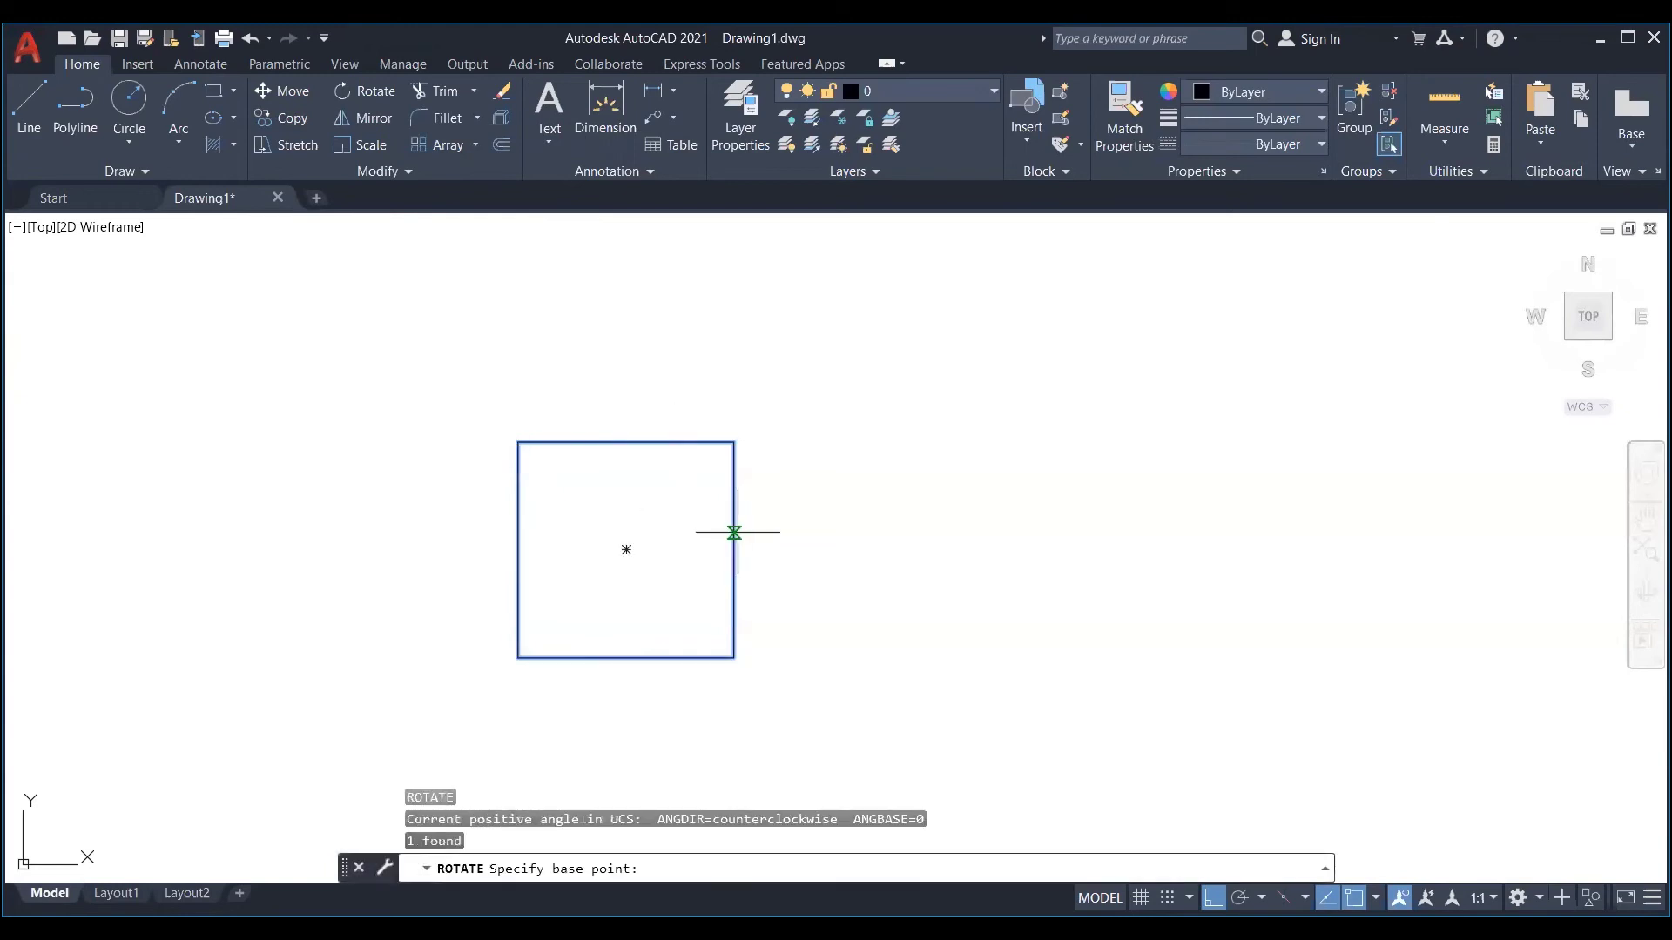
click(626, 549)
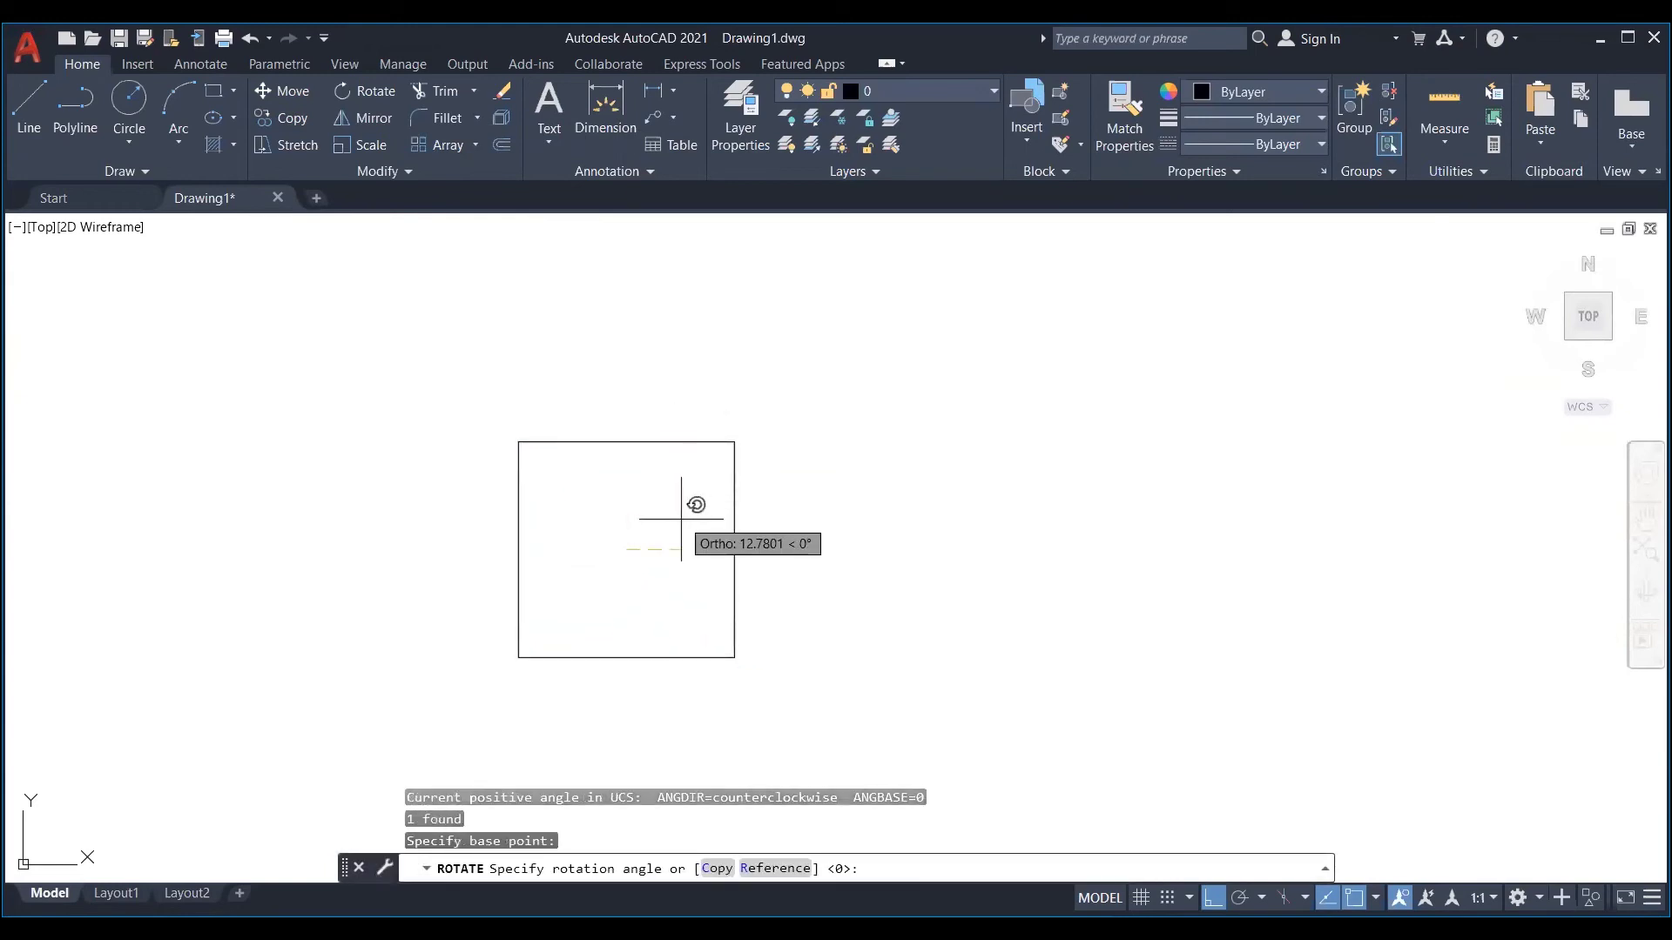
key(F8)
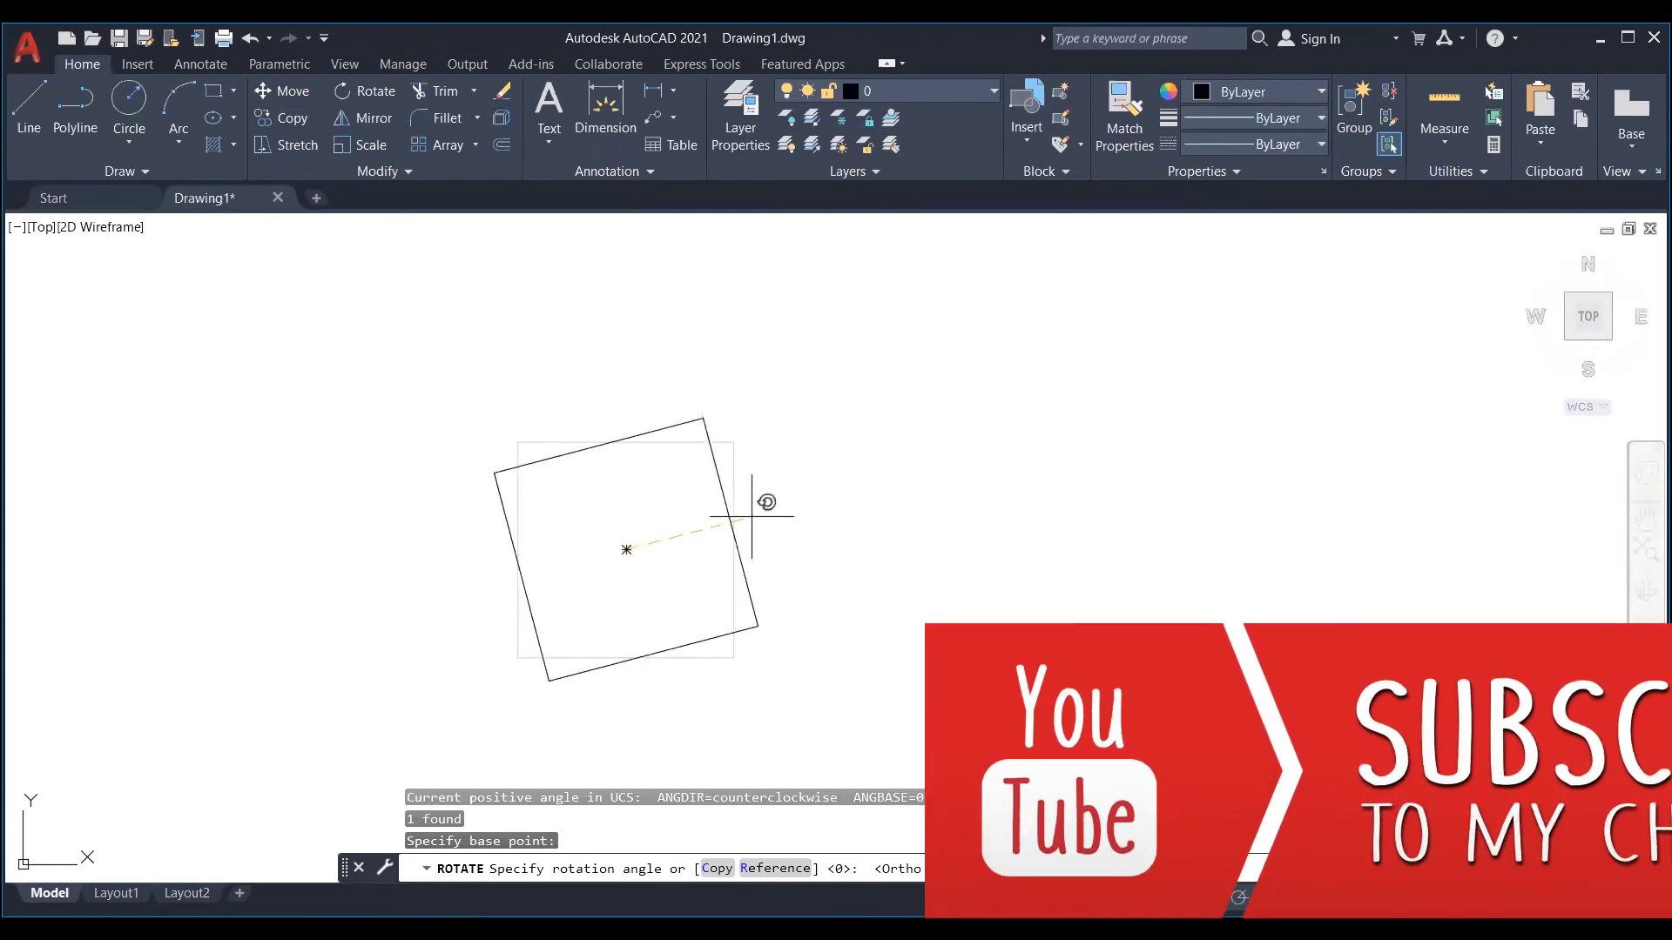
text(120)
key(Return)
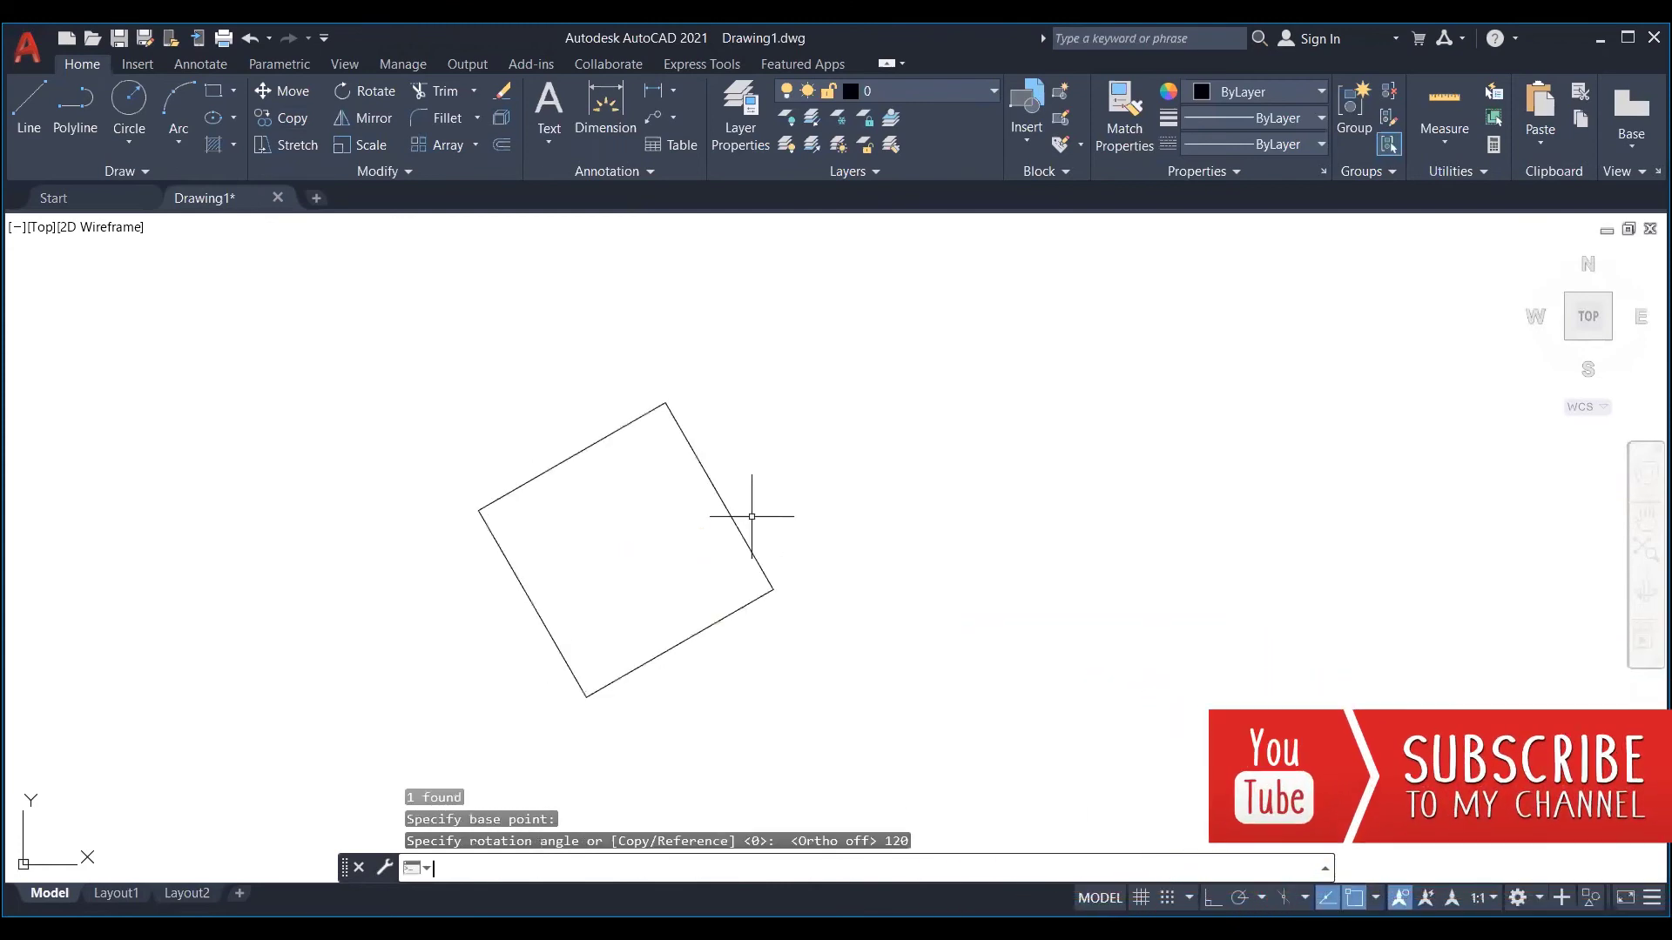
scroll(635, 560, down, 5)
scroll(629, 565, up, 5)
scroll(630, 566, down, 5)
middle_drag(653, 568, 1049, 574)
scroll(985, 566, up, 2)
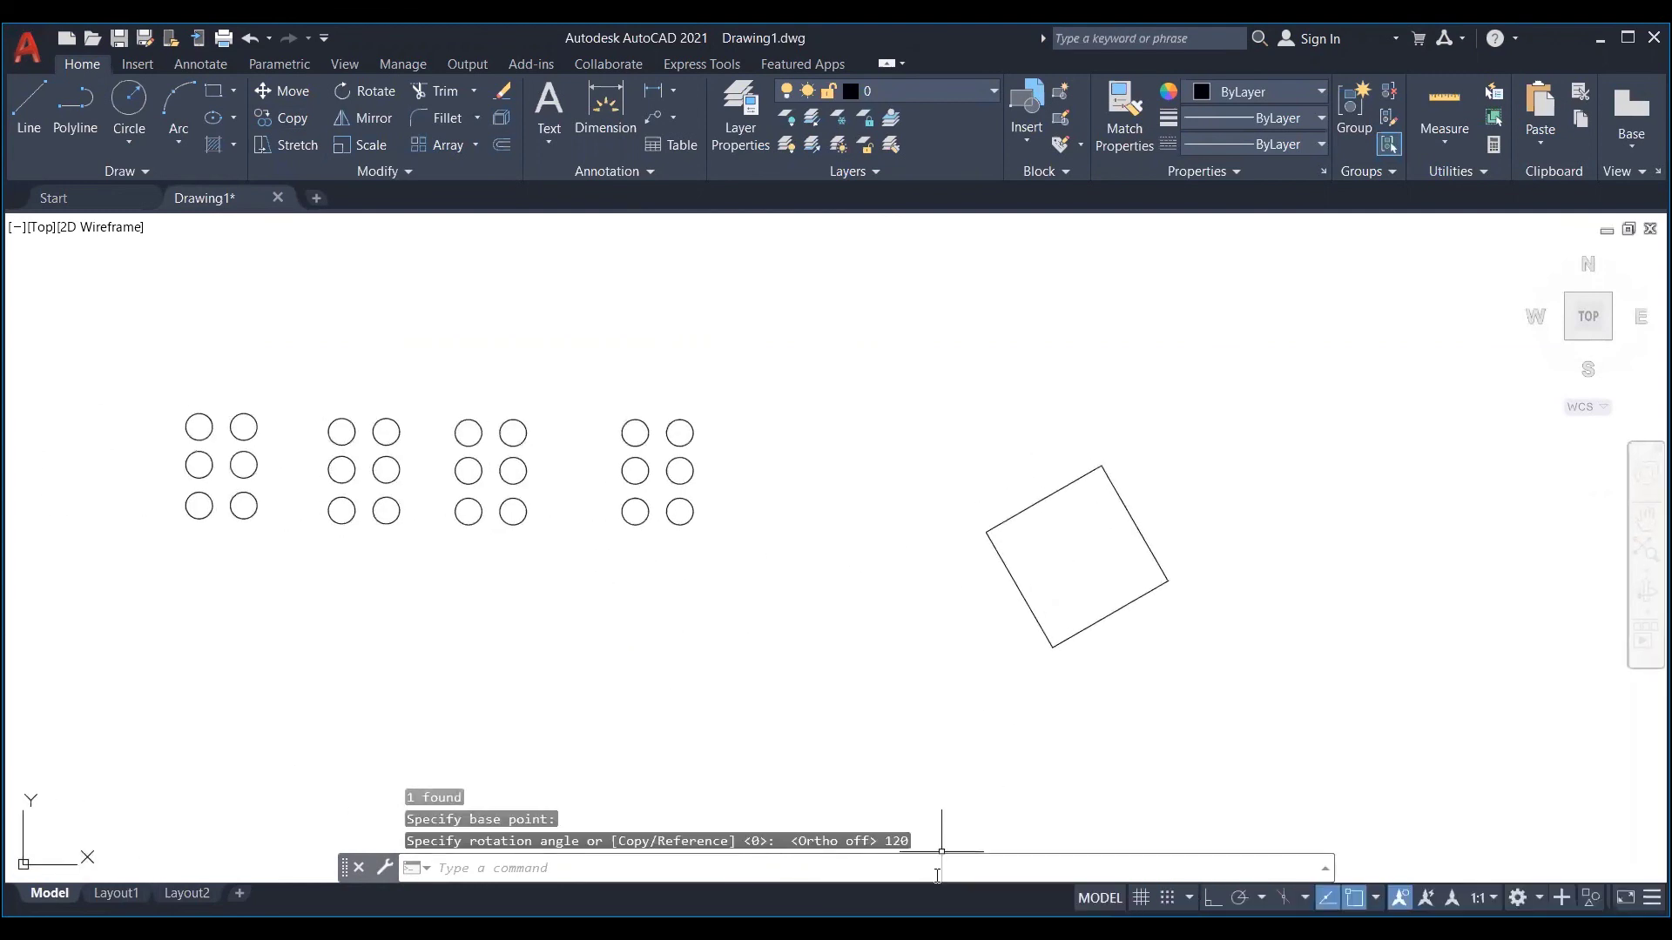